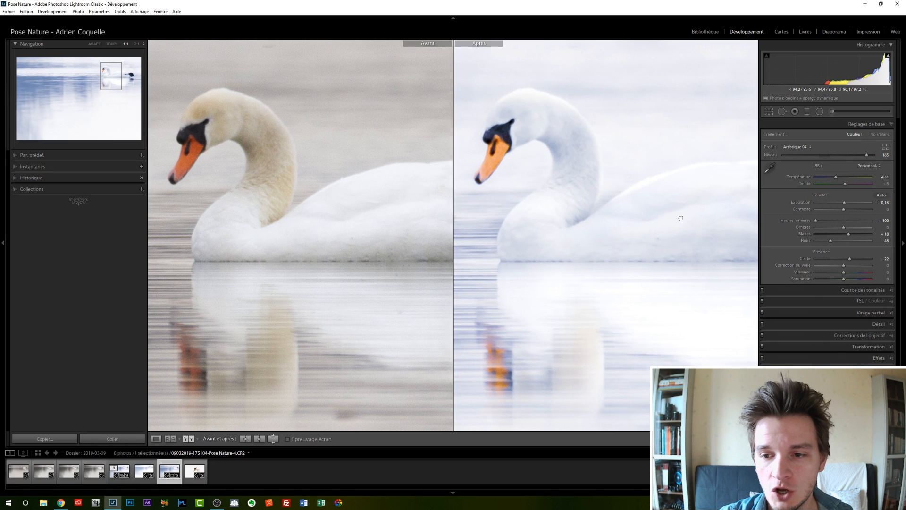
# Examine the swan and the water spots below it up close in the before/after comparison
pyautogui.moveTo(678, 218); pyautogui.dragTo(580, 202)
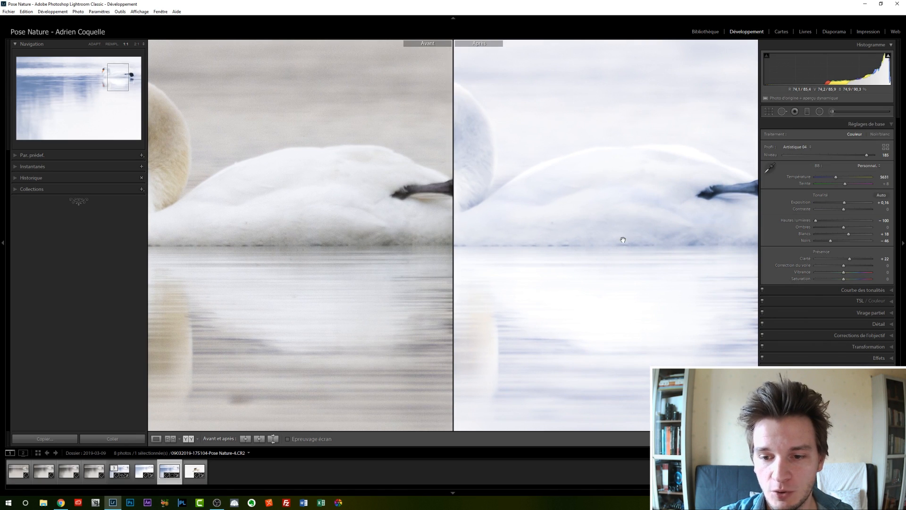
pyautogui.moveTo(623, 239); pyautogui.dragTo(603, 229)
pyautogui.click(595, 240)
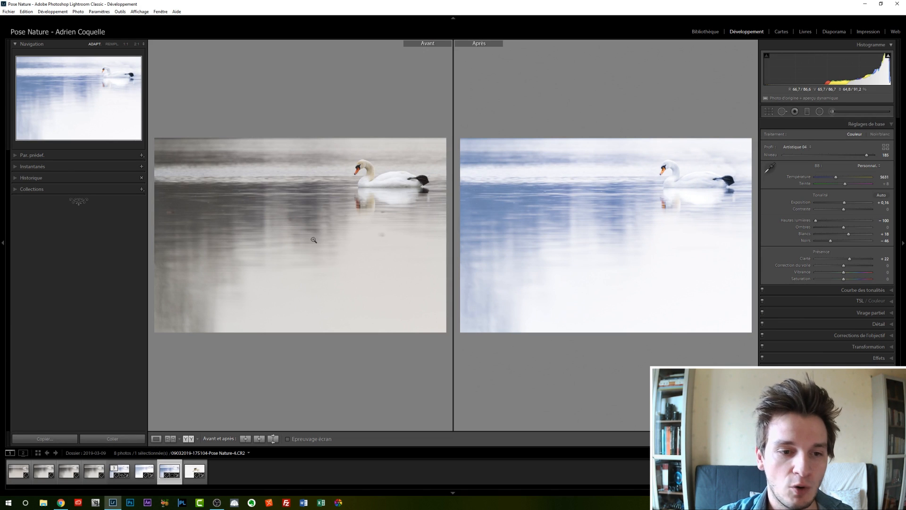
pyautogui.click(384, 235)
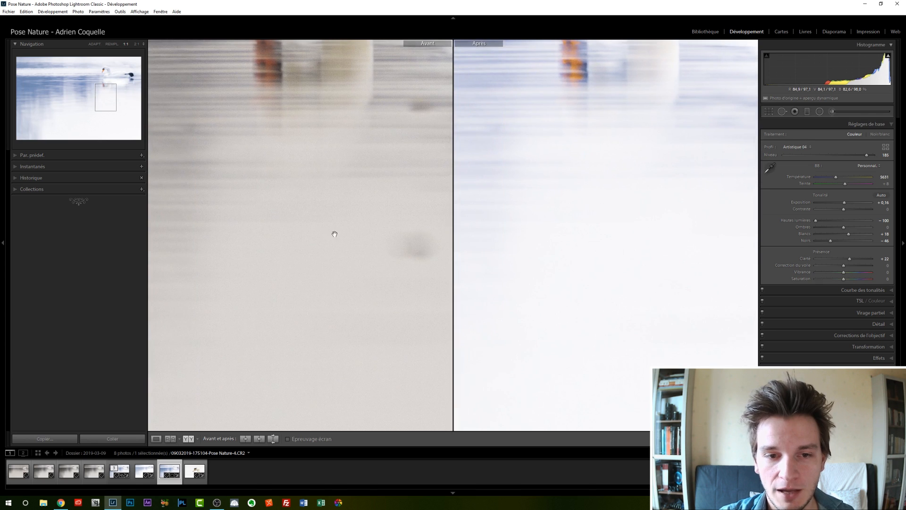
# Reset all develop settings of the swan photo and leave the before/after comparison
pyautogui.click(509, 216)
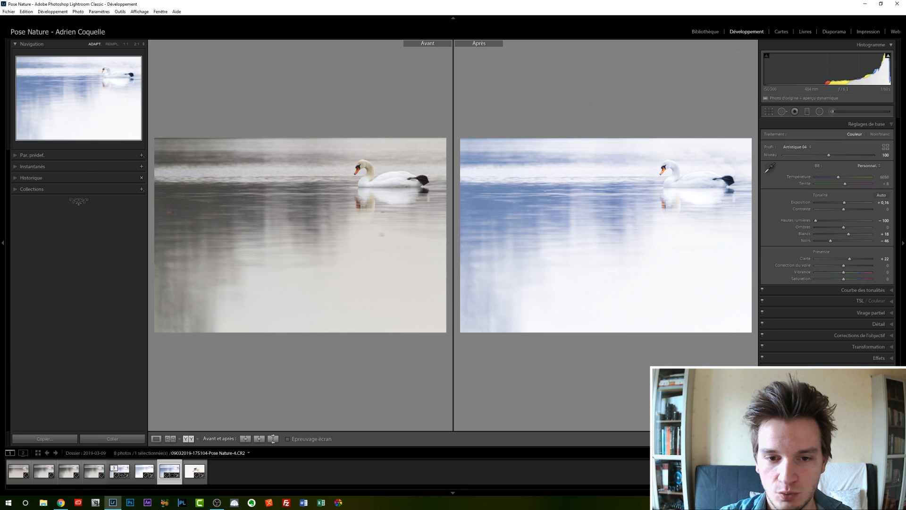
pyautogui.hotkey('ctrl', 'shift', 'r')
pyautogui.press('y')
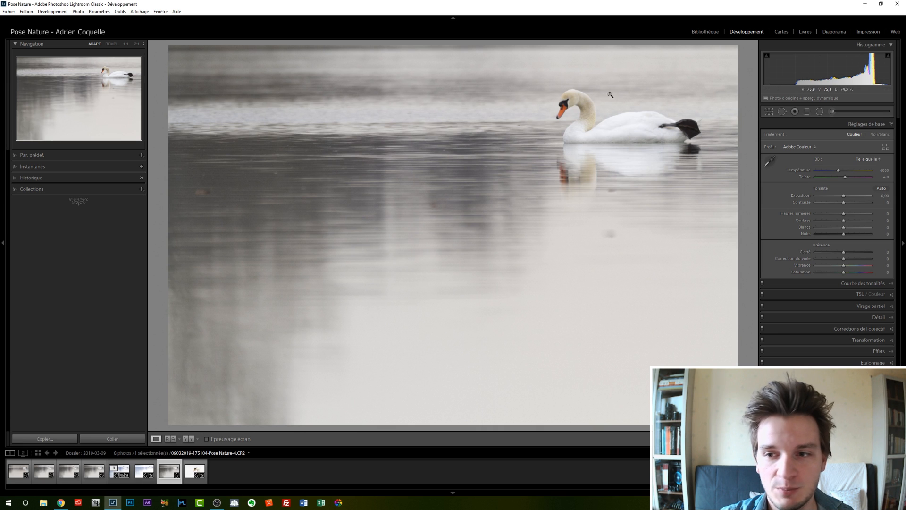
# Crop the photo slightly tighter around its edges, keeping the original aspect ratio and the photo in the catalogue
pyautogui.press('r')
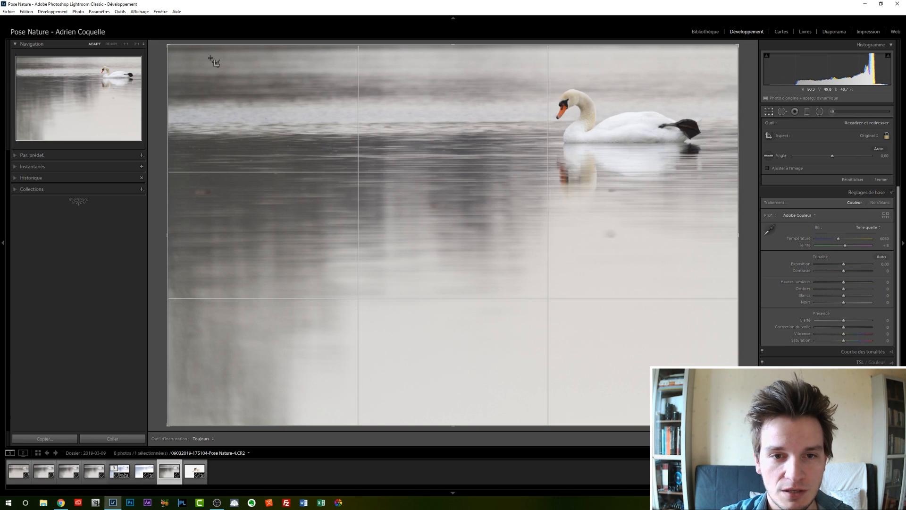
pyautogui.moveTo(168, 44); pyautogui.dragTo(173, 47)
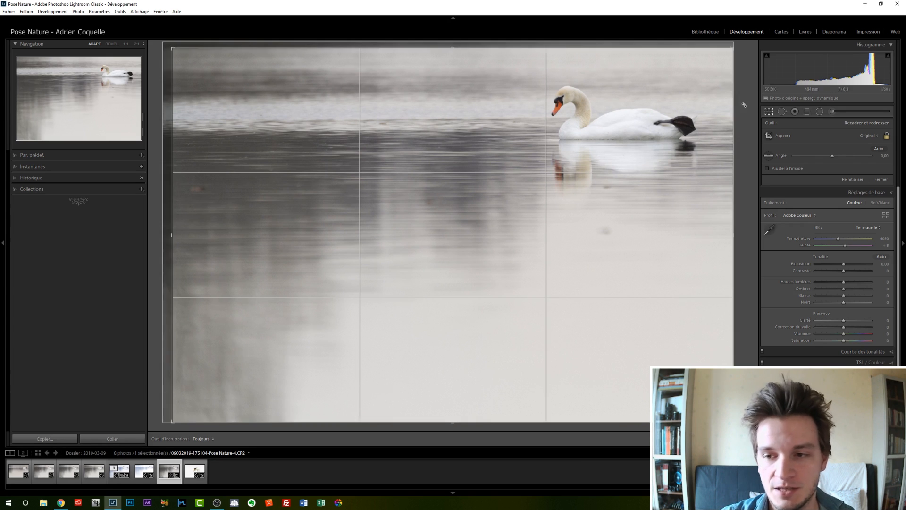
pyautogui.press('Delete')
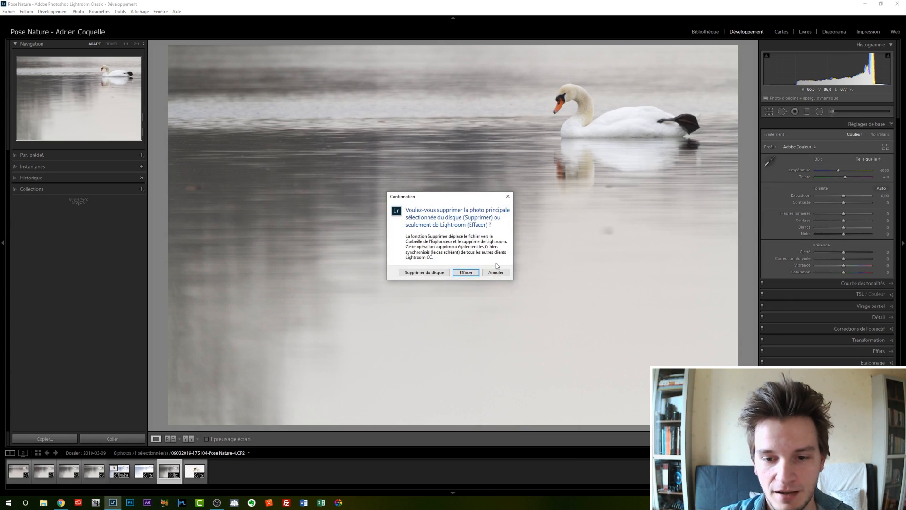
pyautogui.click(495, 272)
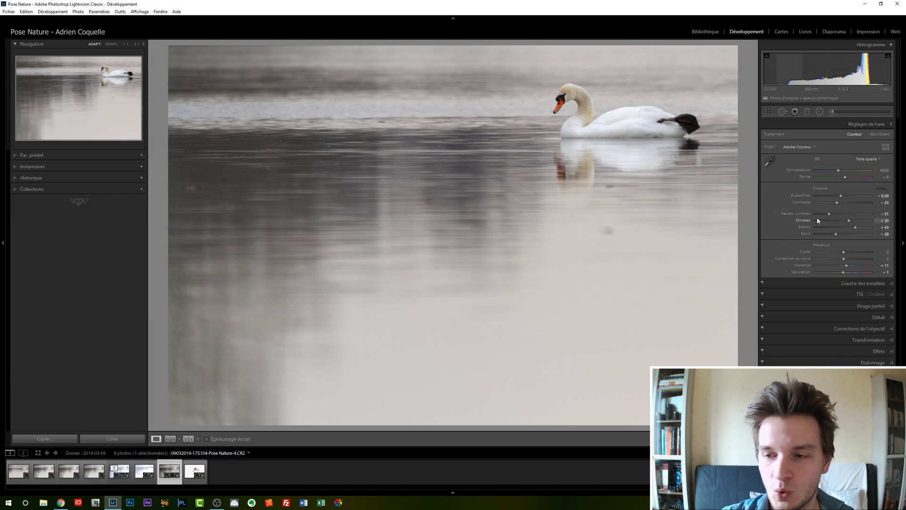
# Set Exposition to −0,29, Blancs to +69 and Hautes lumières to −89
pyautogui.moveTo(841, 198); pyautogui.dragTo(842, 198)
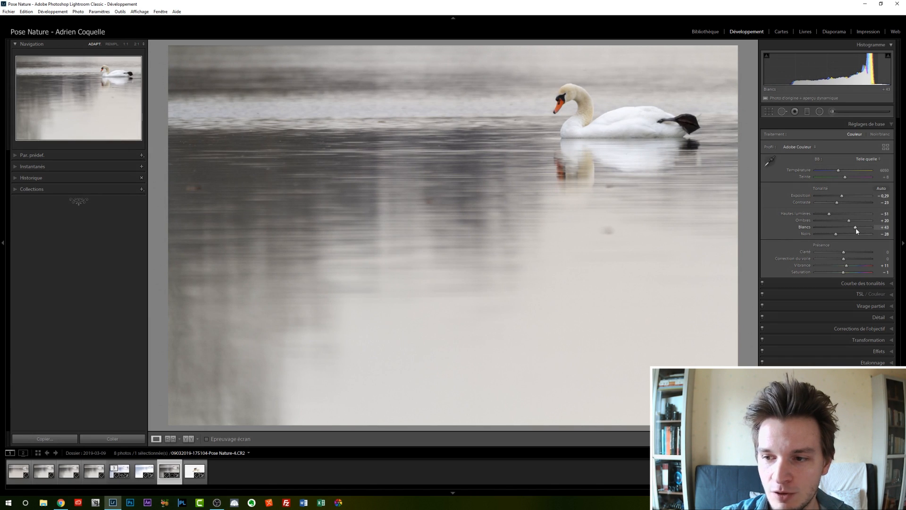
pyautogui.moveTo(855, 228); pyautogui.dragTo(864, 230)
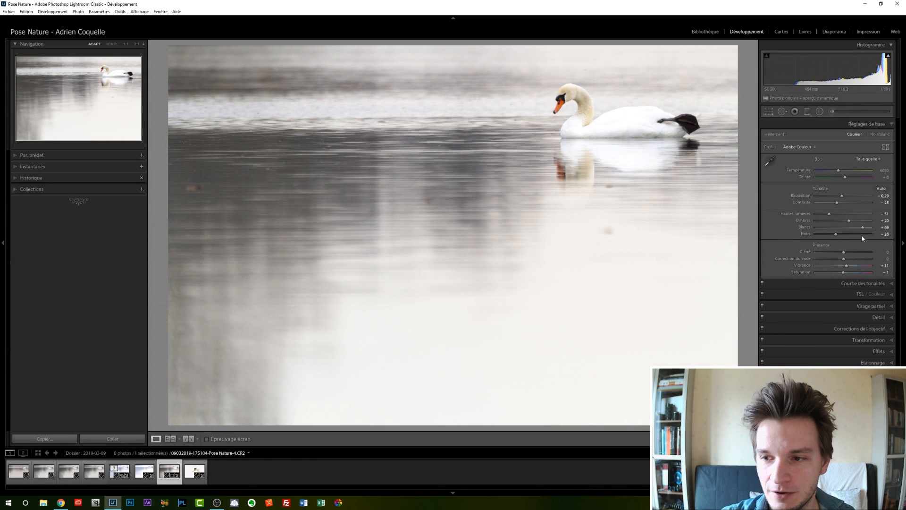
pyautogui.moveTo(830, 215); pyautogui.dragTo(821, 215)
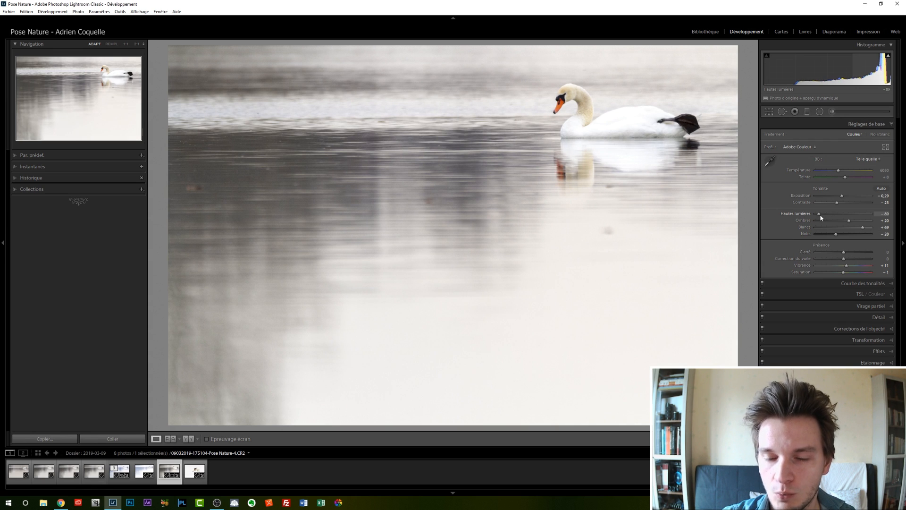
# Inspect the swan's white plumage up close and reduce Blancs to +57
pyautogui.click(631, 115)
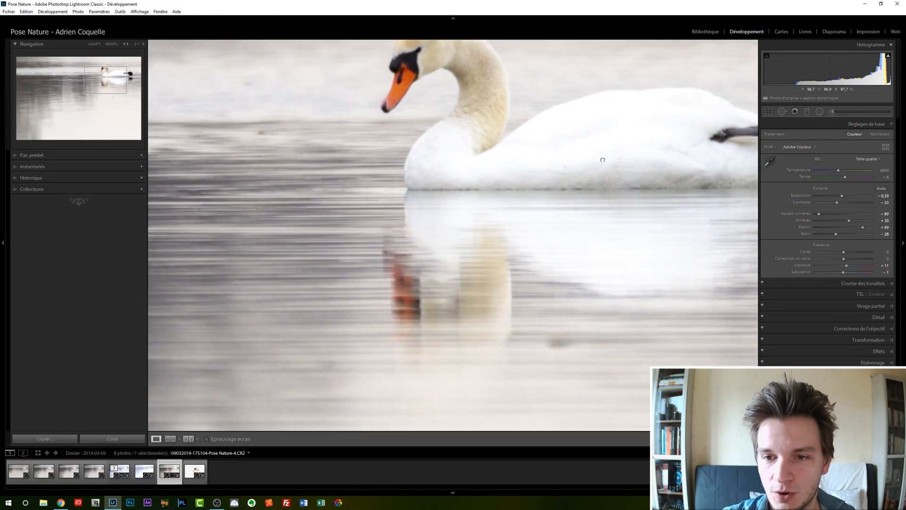
pyautogui.moveTo(599, 158); pyautogui.dragTo(561, 186)
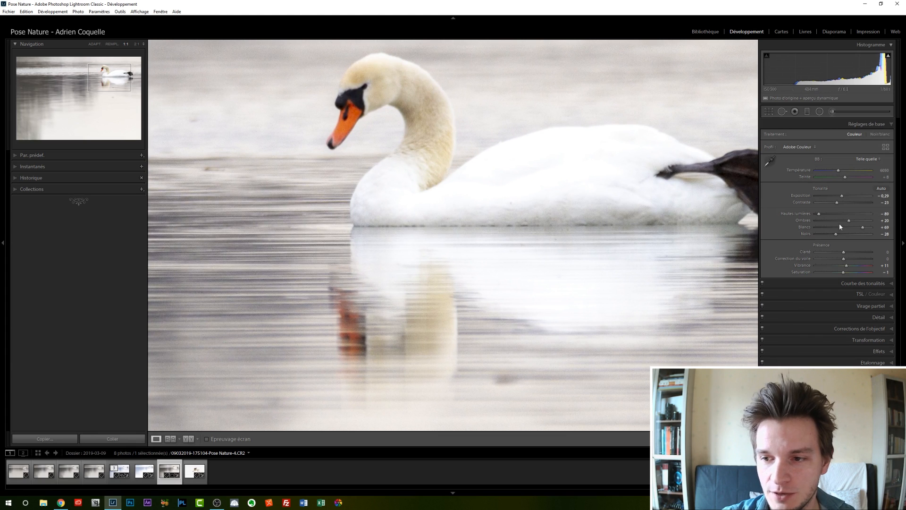
pyautogui.moveTo(863, 230); pyautogui.dragTo(860, 230)
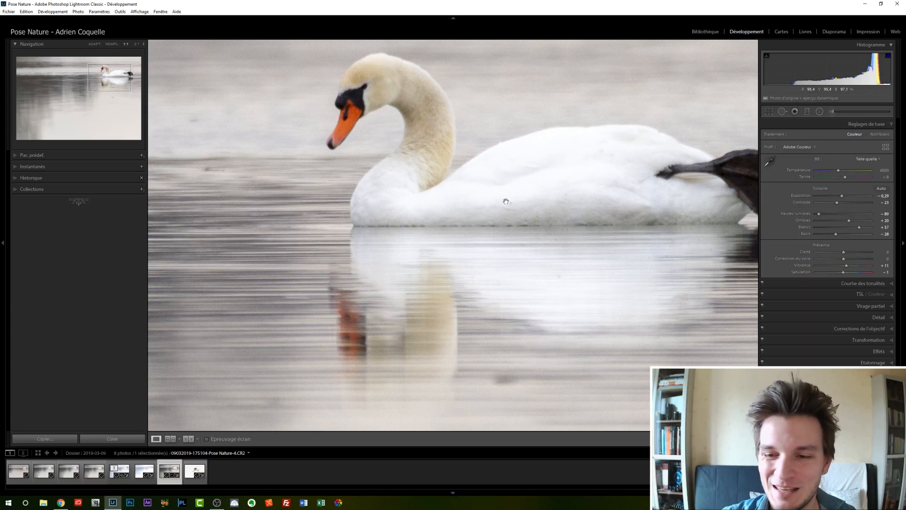
pyautogui.click(494, 230)
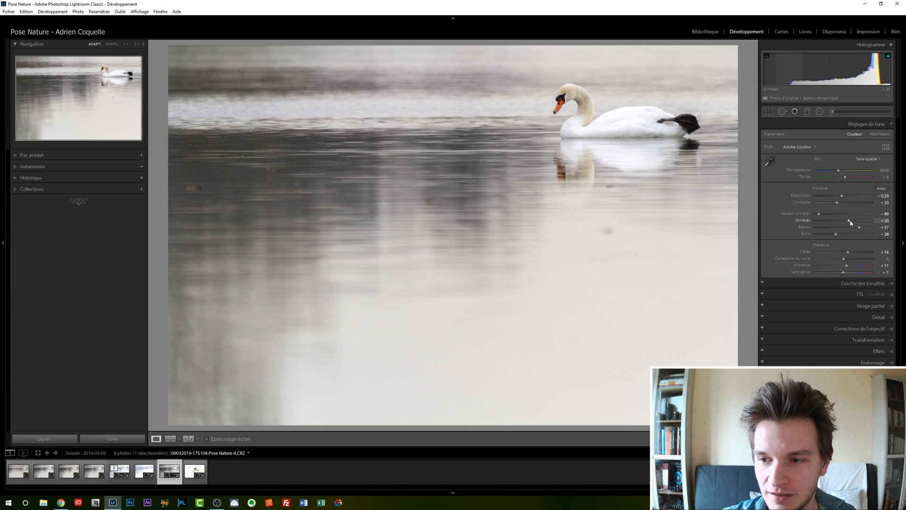
# Raise Ombres to +100 and Noirs to +27, and check the swan's detail up close
pyautogui.moveTo(850, 220); pyautogui.dragTo(854, 220)
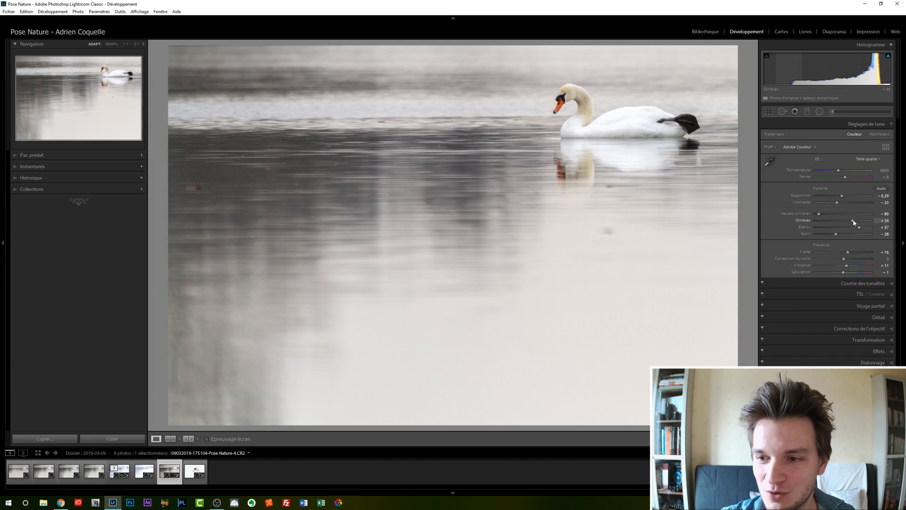
pyautogui.moveTo(852, 220); pyautogui.dragTo(871, 221)
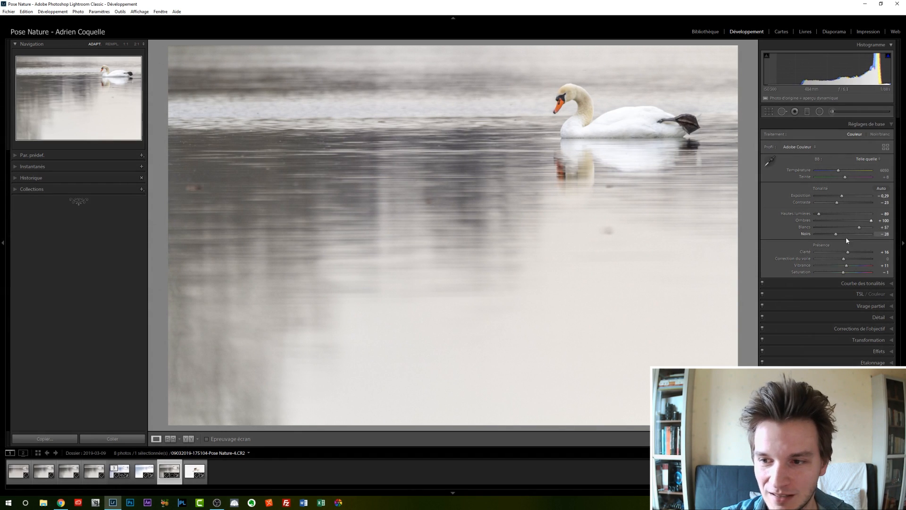
pyautogui.moveTo(842, 235); pyautogui.dragTo(851, 235)
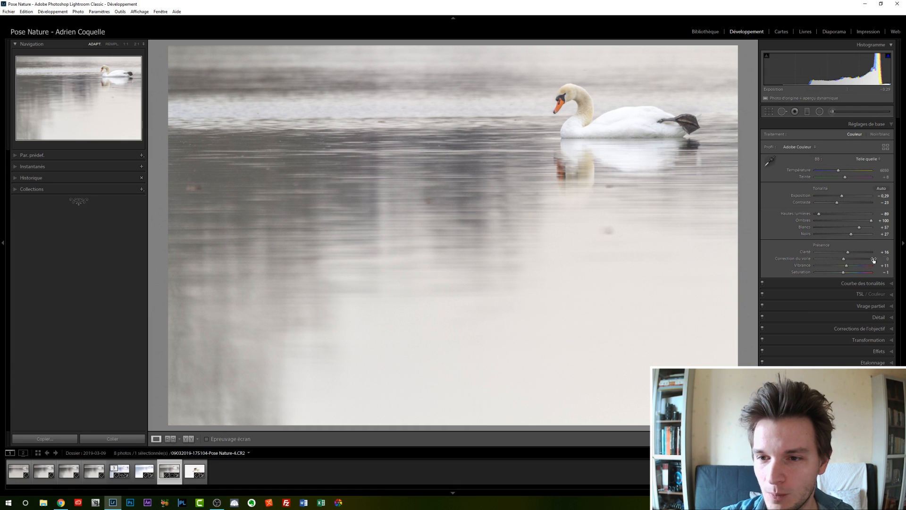
pyautogui.click(604, 114)
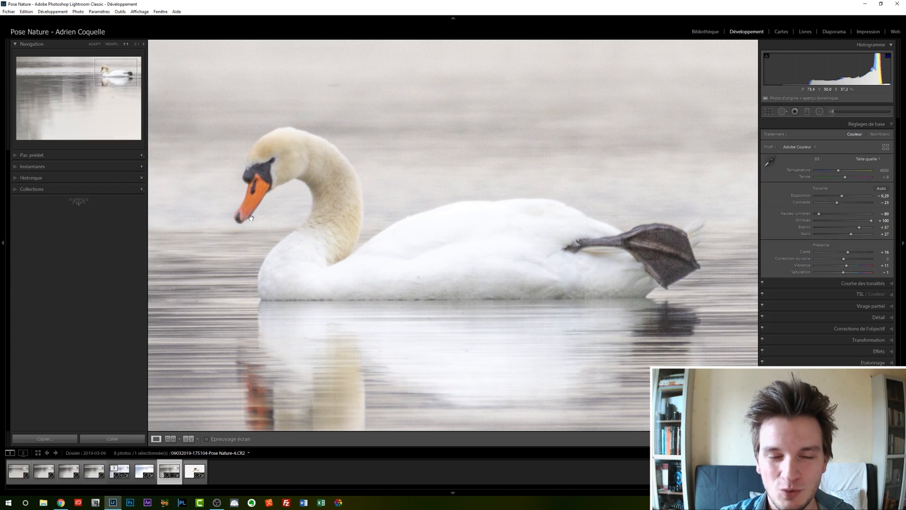
pyautogui.press('z')
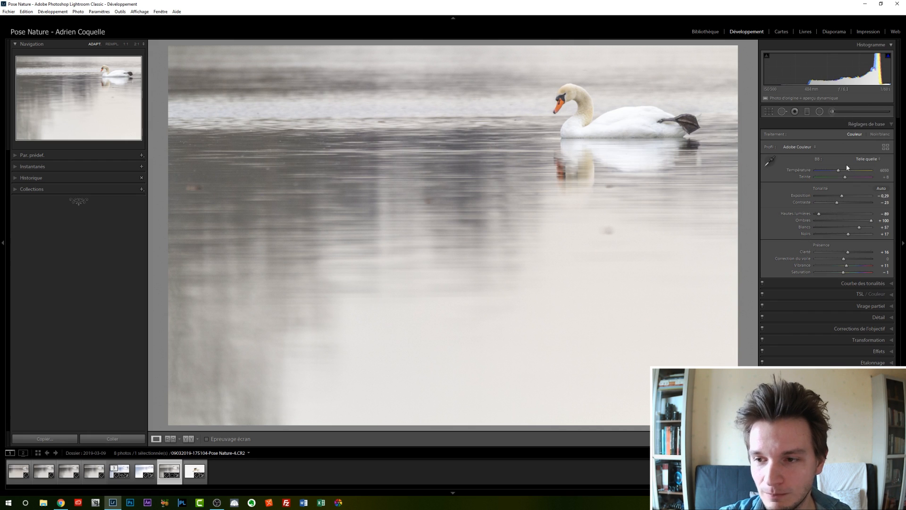
# Cool the white balance temperature to 5651, then sample the pale water below the swan with the white balance selector
pyautogui.moveTo(839, 172); pyautogui.dragTo(837, 171)
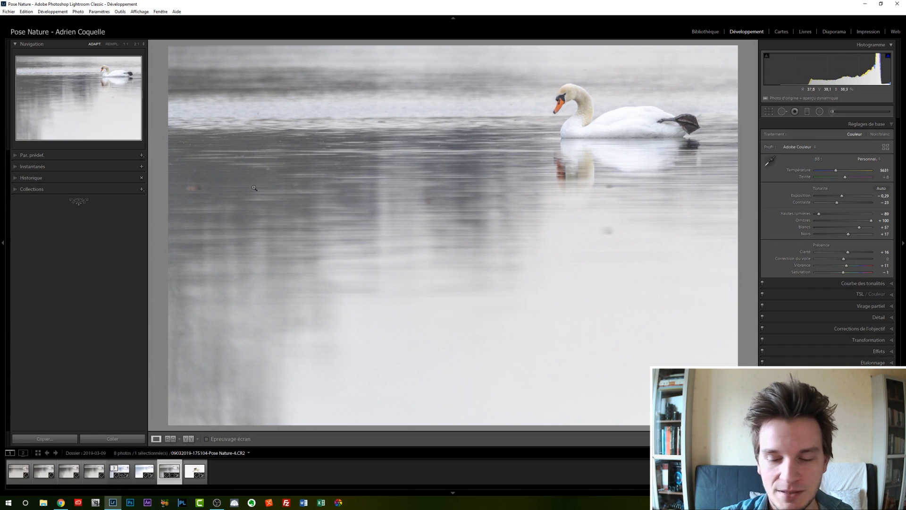
pyautogui.click(770, 161)
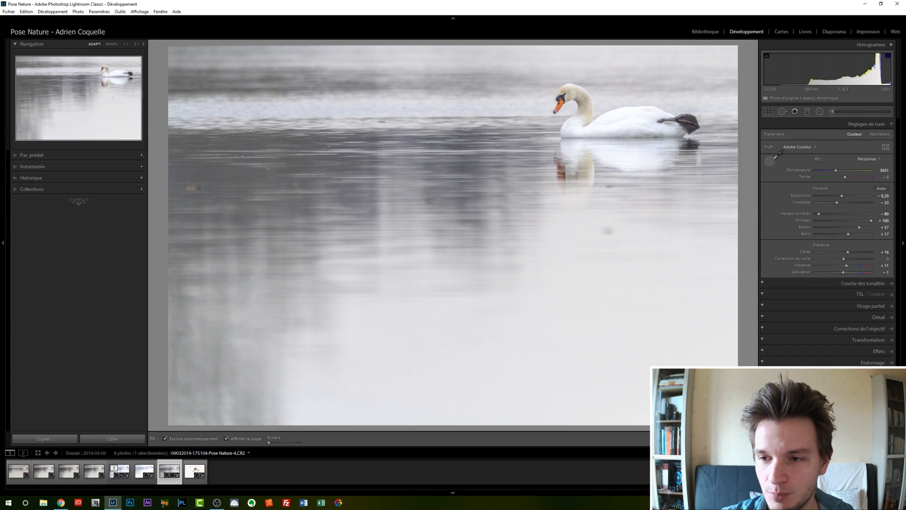
pyautogui.click(673, 248)
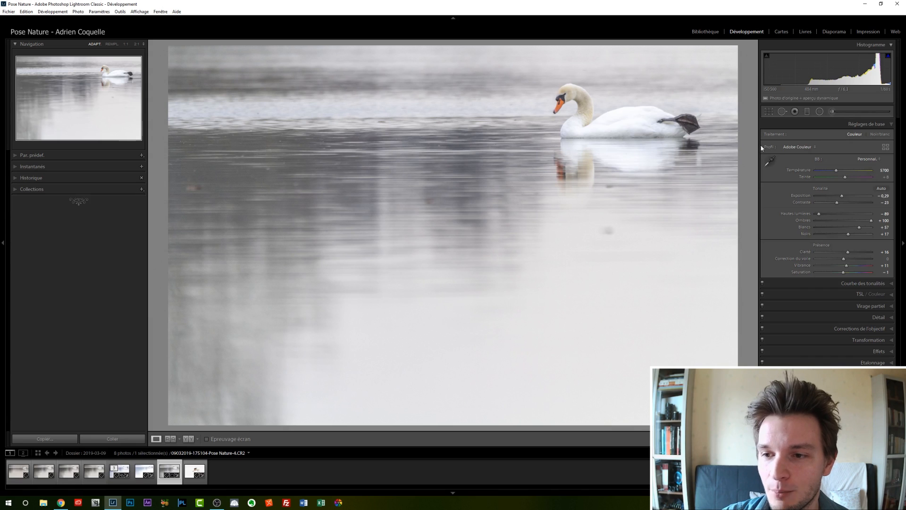
# Apply the Artistique 04 profile from the profile browser with its amount set to 86
pyautogui.click(886, 147)
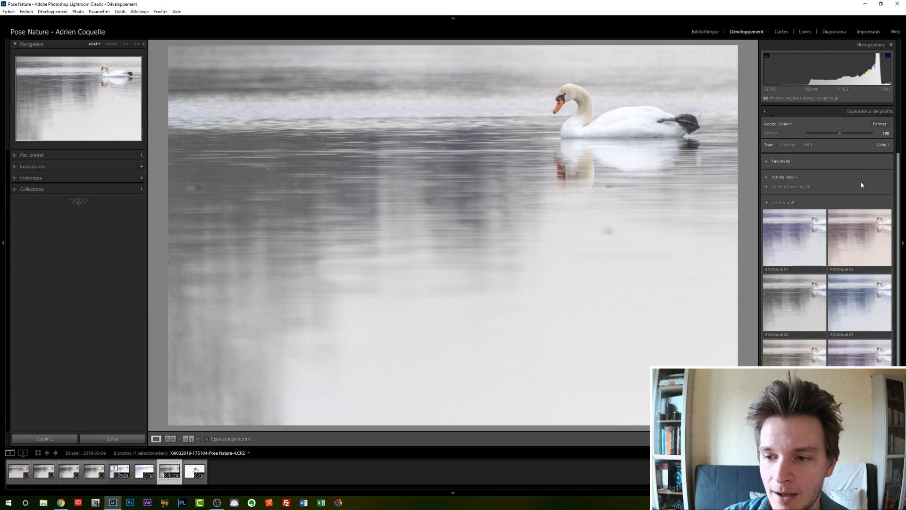
pyautogui.scroll(-1, 888, 302)
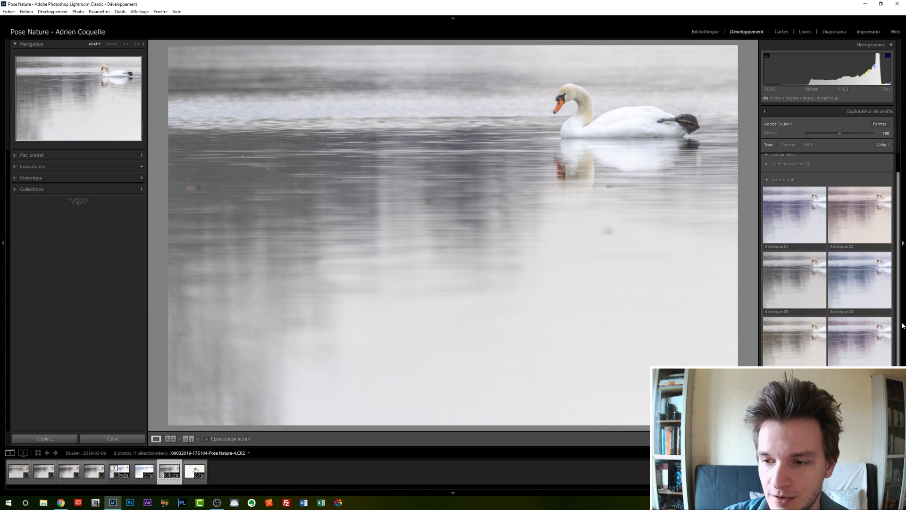
pyautogui.click(874, 294)
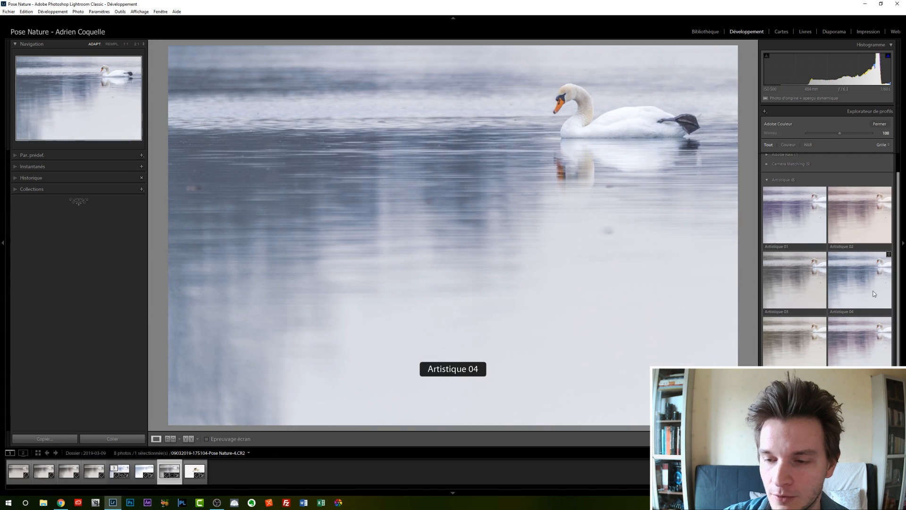
pyautogui.click(853, 277)
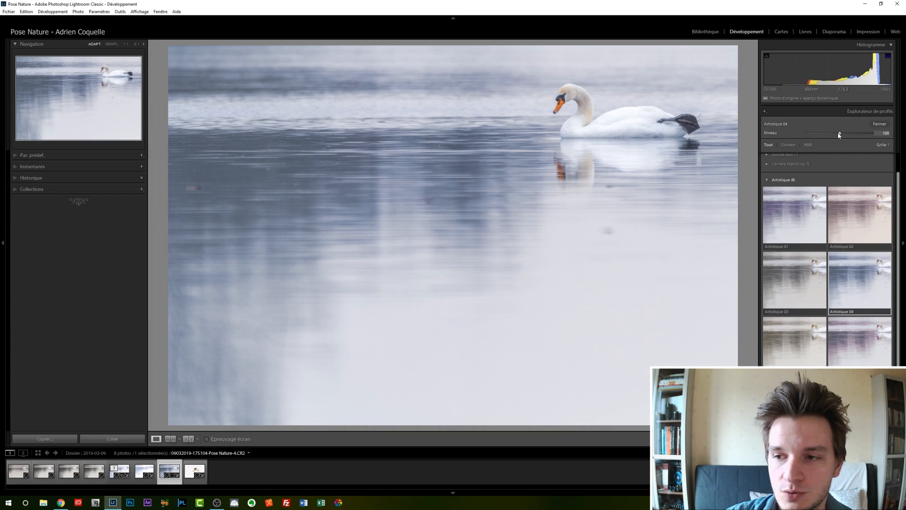
pyautogui.moveTo(839, 135)
pyautogui.mouseDown()
pyautogui.moveTo(877, 132)
pyautogui.moveTo(820, 136)
pyautogui.moveTo(834, 134)
pyautogui.mouseUp()
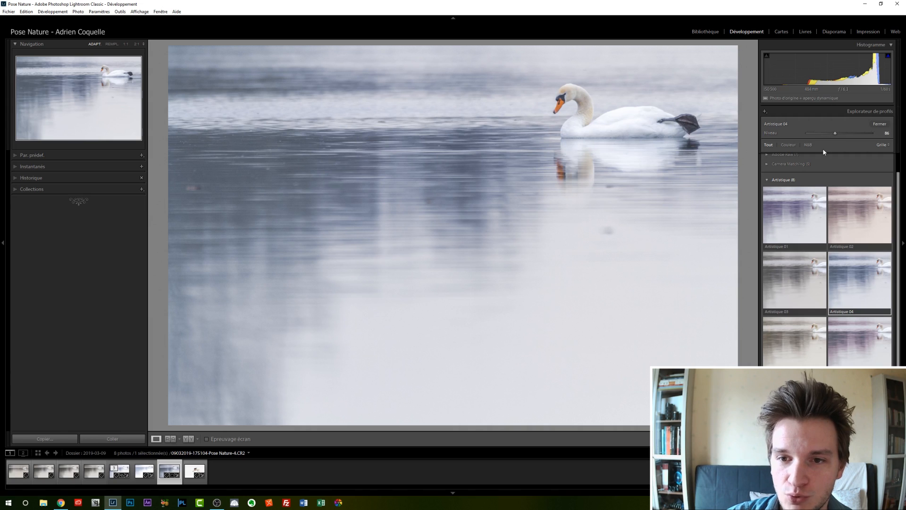
pyautogui.click(879, 123)
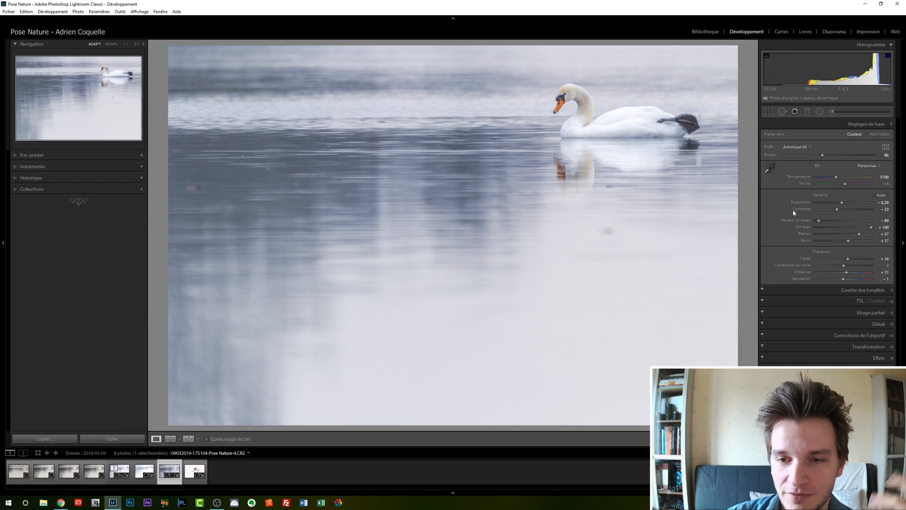
# Set up a neutral adjustment brush for the swan with Taille 10 and Contour progressif 76, viewing the bird up close
pyautogui.click(641, 118)
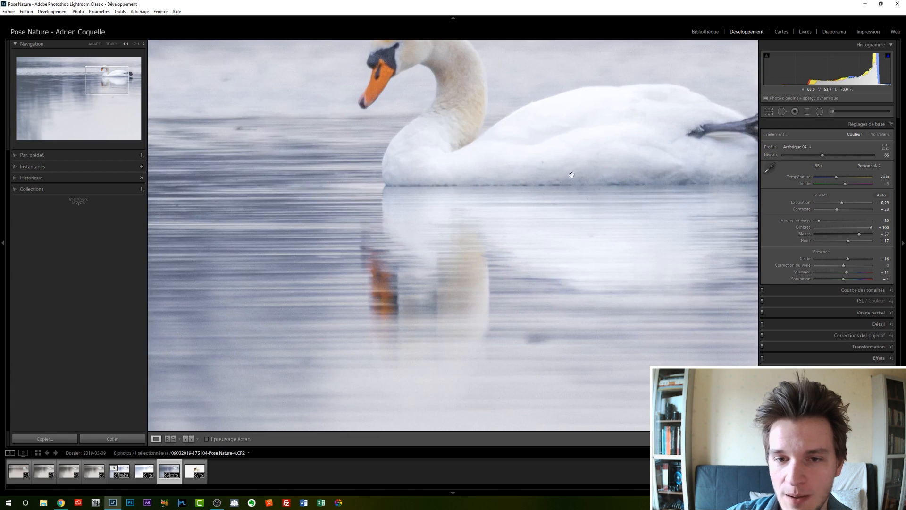
pyautogui.moveTo(570, 174); pyautogui.dragTo(450, 240)
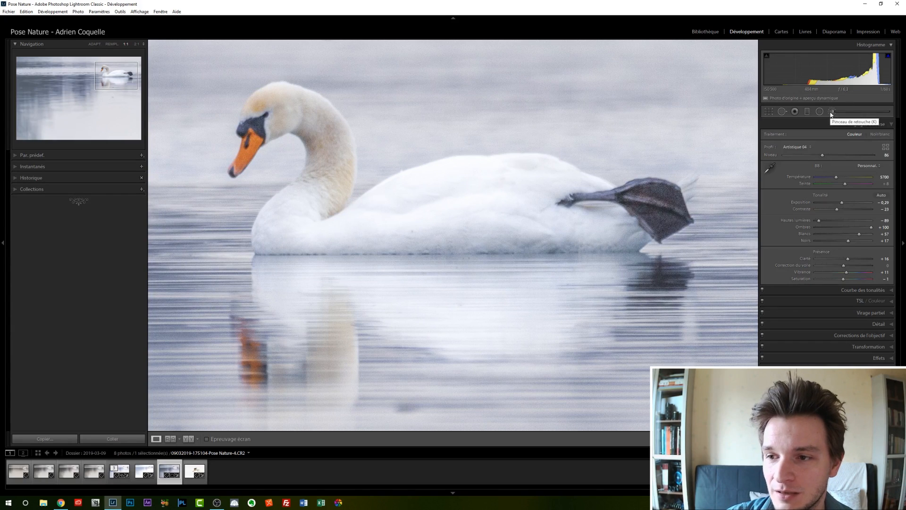
pyautogui.click(833, 111)
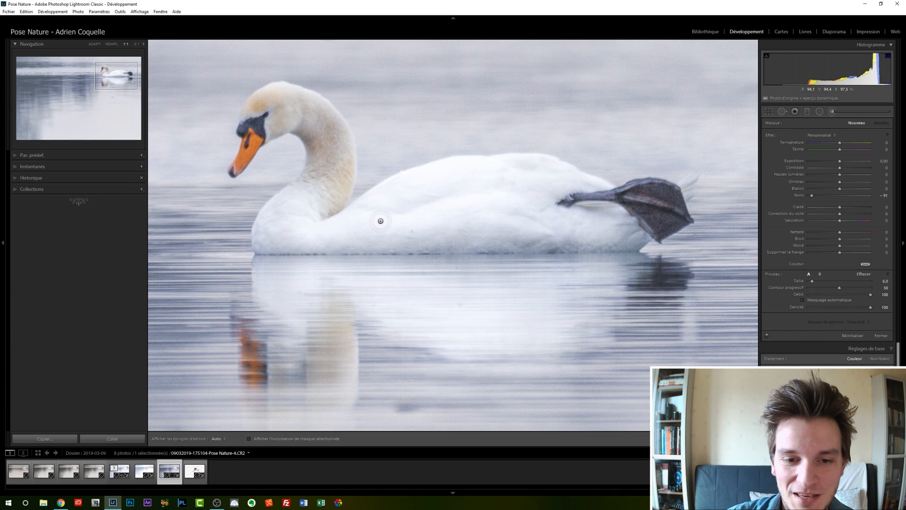
pyautogui.scroll(3, 388, 222)
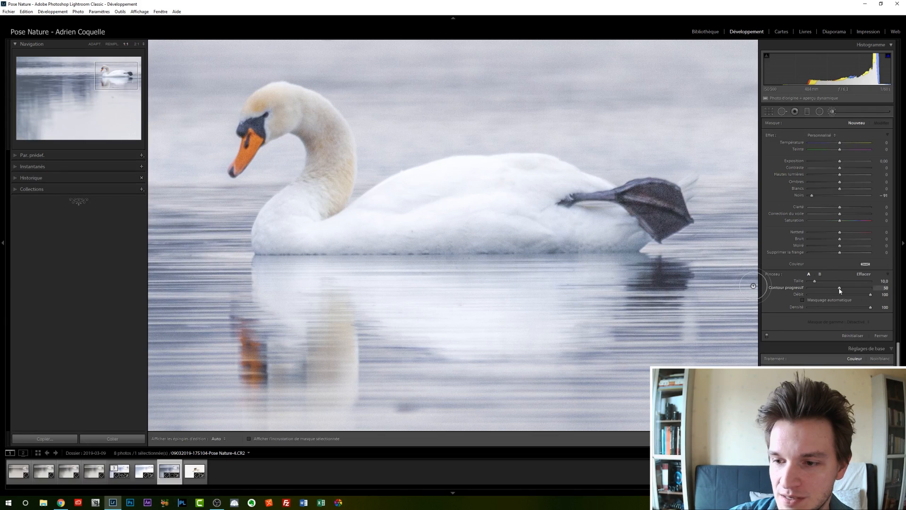
pyautogui.moveTo(839, 287); pyautogui.dragTo(856, 289)
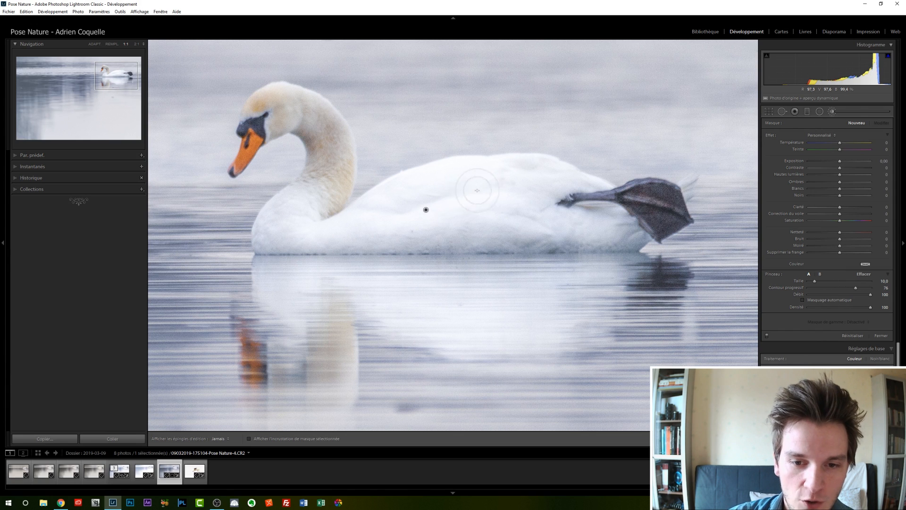
# Paint the brush mask over the swan's body and up its neck, with the mask overlay shown
pyautogui.press('h')
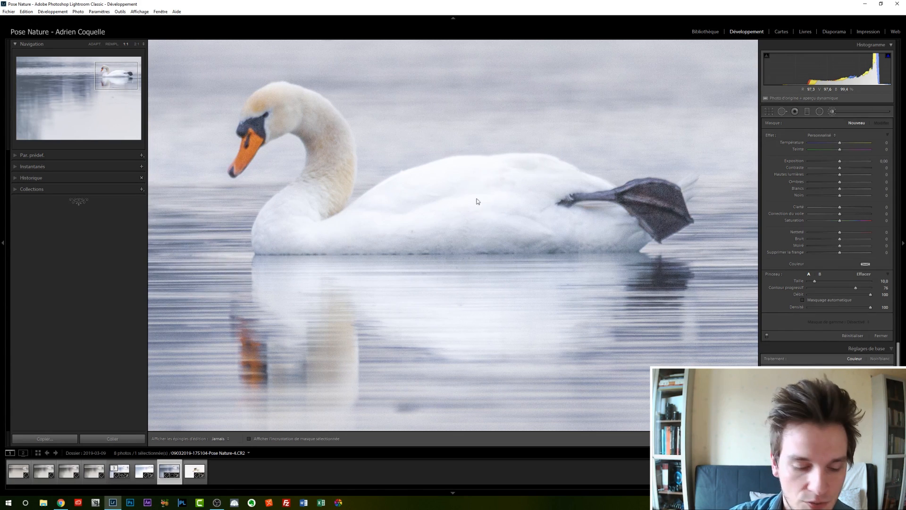
pyautogui.moveTo(426, 210); pyautogui.dragTo(472, 211)
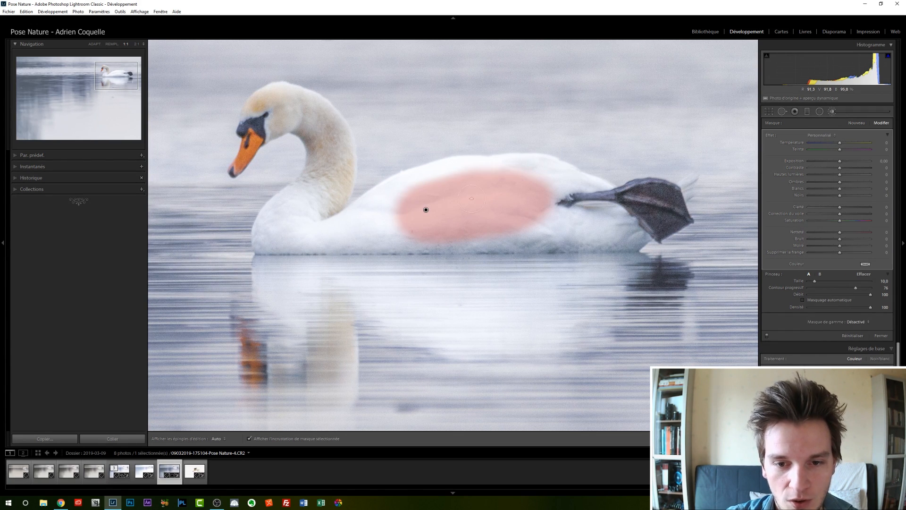
pyautogui.press('h')
pyautogui.moveTo(383, 213)
pyautogui.mouseDown()
pyautogui.moveTo(447, 186)
pyautogui.moveTo(524, 180)
pyautogui.moveTo(436, 194)
pyautogui.moveTo(541, 185)
pyautogui.moveTo(609, 205)
pyautogui.moveTo(547, 194)
pyautogui.moveTo(537, 189)
pyautogui.moveTo(600, 199)
pyautogui.moveTo(536, 179)
pyautogui.mouseUp()
pyautogui.moveTo(409, 201)
pyautogui.mouseDown()
pyautogui.moveTo(360, 226)
pyautogui.moveTo(510, 239)
pyautogui.moveTo(476, 243)
pyautogui.moveTo(558, 241)
pyautogui.moveTo(528, 223)
pyautogui.moveTo(628, 231)
pyautogui.moveTo(556, 255)
pyautogui.mouseUp()
pyautogui.moveTo(333, 228)
pyautogui.mouseDown()
pyautogui.moveTo(266, 242)
pyautogui.moveTo(297, 208)
pyautogui.moveTo(311, 199)
pyautogui.moveTo(284, 219)
pyautogui.moveTo(334, 189)
pyautogui.moveTo(330, 197)
pyautogui.moveTo(328, 153)
pyautogui.moveTo(318, 186)
pyautogui.moveTo(329, 162)
pyautogui.moveTo(313, 118)
pyautogui.moveTo(282, 108)
pyautogui.moveTo(312, 116)
pyautogui.moveTo(288, 118)
pyautogui.mouseUp()
# With the brush size reduced to 4, extend the mask over the swan's head and along the upper edge of its back
pyautogui.scroll(-6, 289, 121)
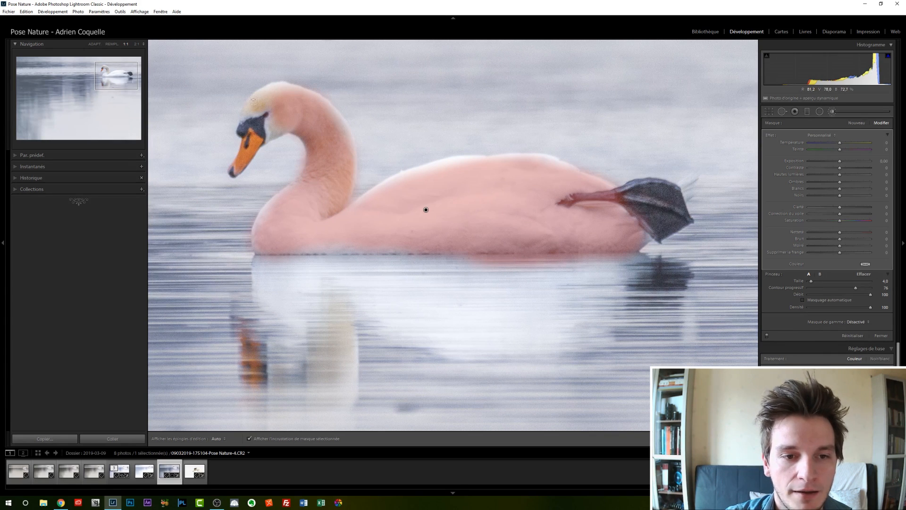
pyautogui.press('h')
pyautogui.moveTo(248, 110)
pyautogui.mouseDown()
pyautogui.moveTo(240, 118)
pyautogui.moveTo(280, 89)
pyautogui.mouseUp()
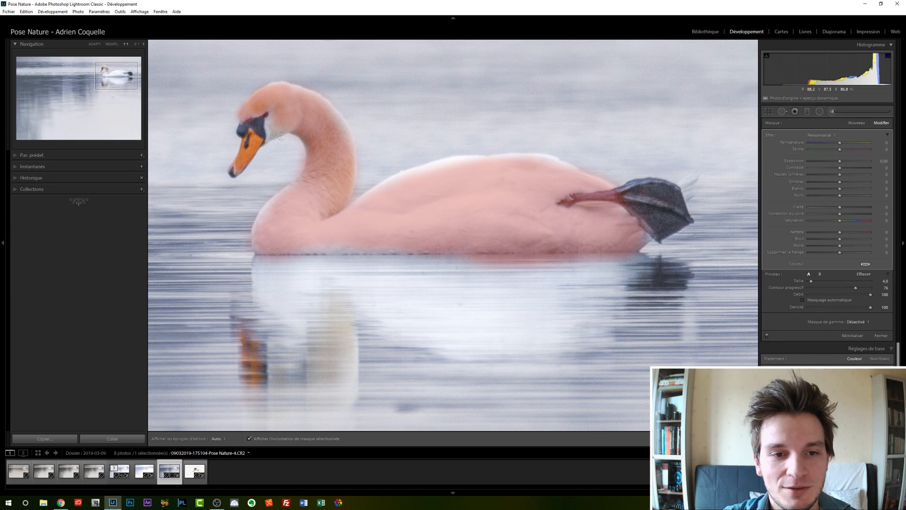
pyautogui.moveTo(275, 123)
pyautogui.mouseDown()
pyautogui.moveTo(268, 127)
pyautogui.moveTo(276, 108)
pyautogui.moveTo(269, 136)
pyautogui.moveTo(288, 123)
pyautogui.mouseUp()
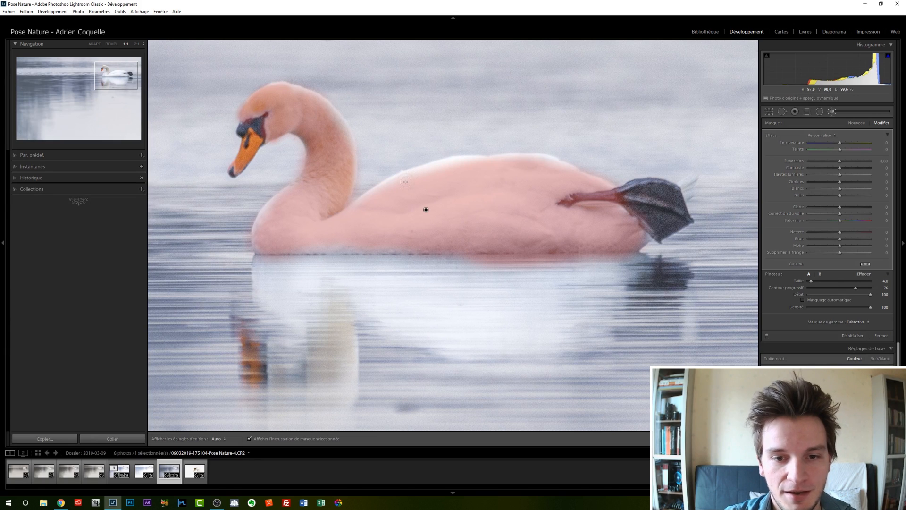
pyautogui.moveTo(405, 182)
pyautogui.mouseDown()
pyautogui.moveTo(379, 194)
pyautogui.moveTo(449, 161)
pyautogui.moveTo(552, 165)
pyautogui.moveTo(570, 177)
pyautogui.mouseUp()
# Hide the mask overlay, set the swan mask's Saturation to -100 and check the masked plumage
pyautogui.press('o')
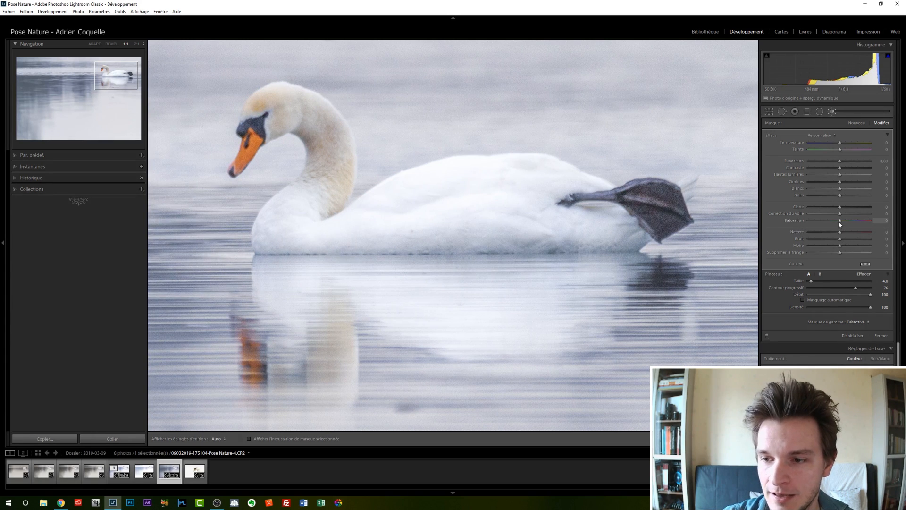
pyautogui.moveTo(840, 224); pyautogui.dragTo(820, 223)
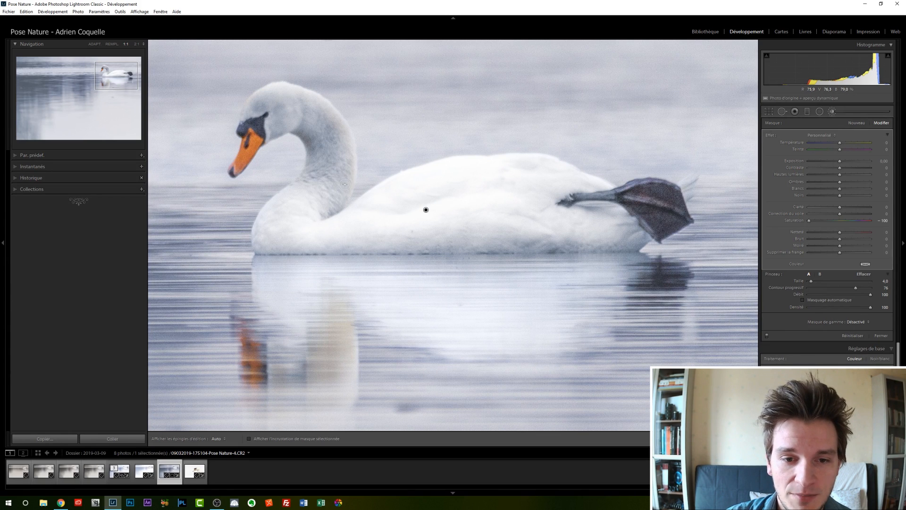
pyautogui.press('h')
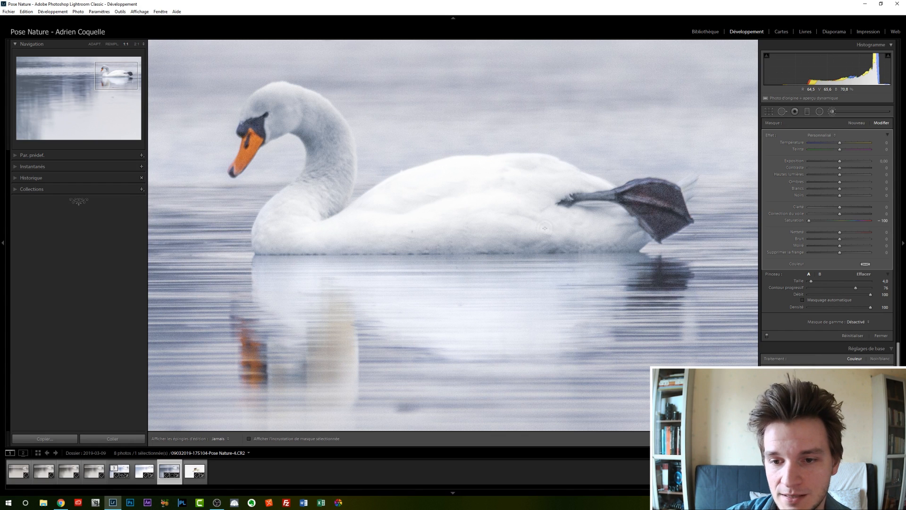
pyautogui.press('h')
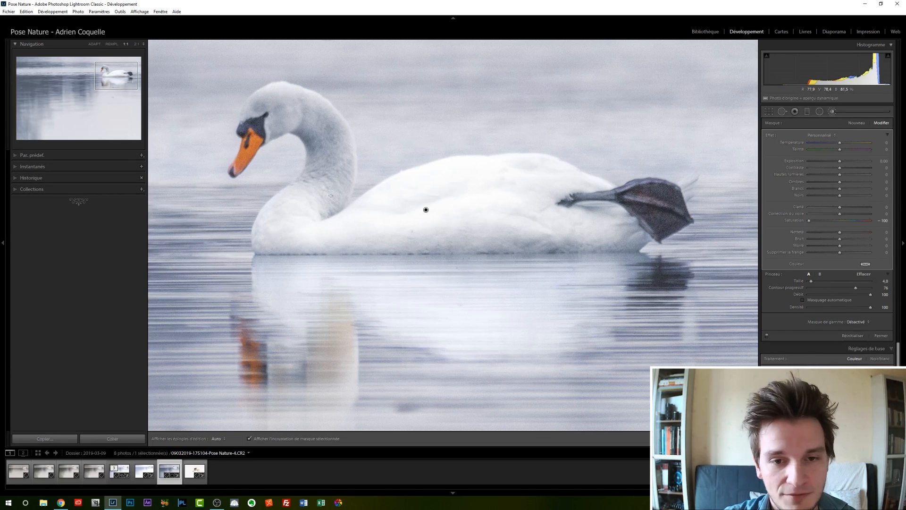
pyautogui.press('o')
pyautogui.press('o')
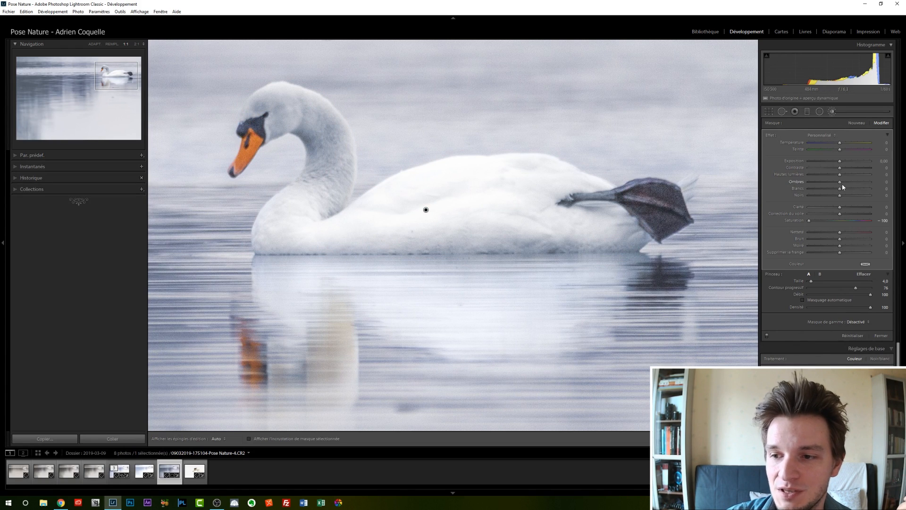
# Try raised Ombres and several Noirs strengths on the swan mask, including Noirs at 100 and 14
pyautogui.moveTo(851, 185); pyautogui.dragTo(868, 183)
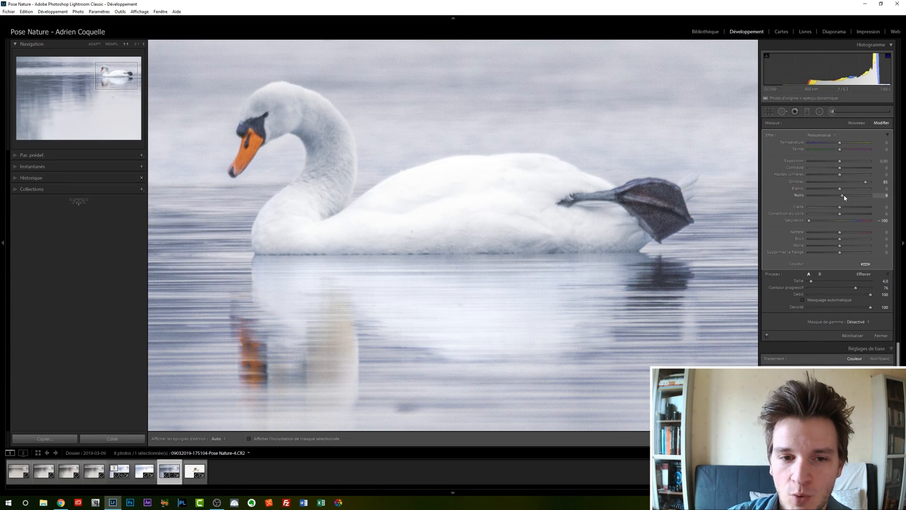
pyautogui.moveTo(845, 198); pyautogui.dragTo(874, 193)
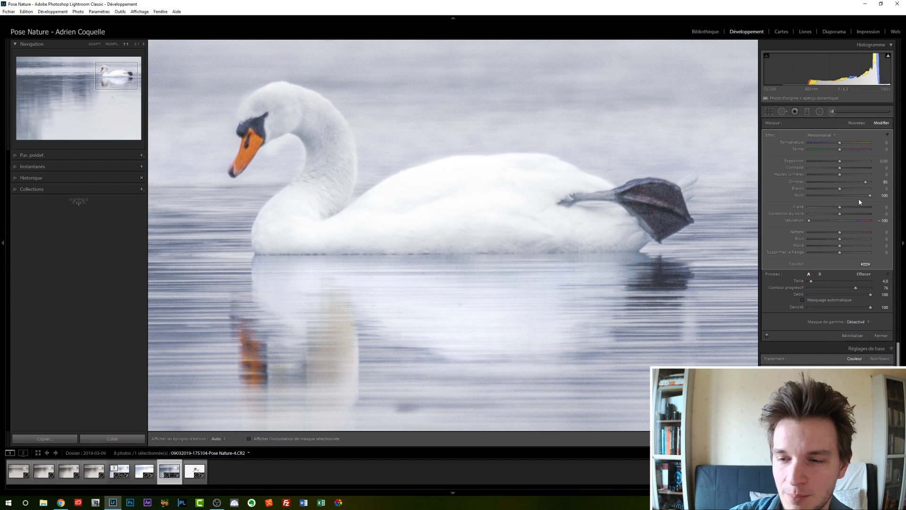
pyautogui.moveTo(866, 196); pyautogui.dragTo(845, 195)
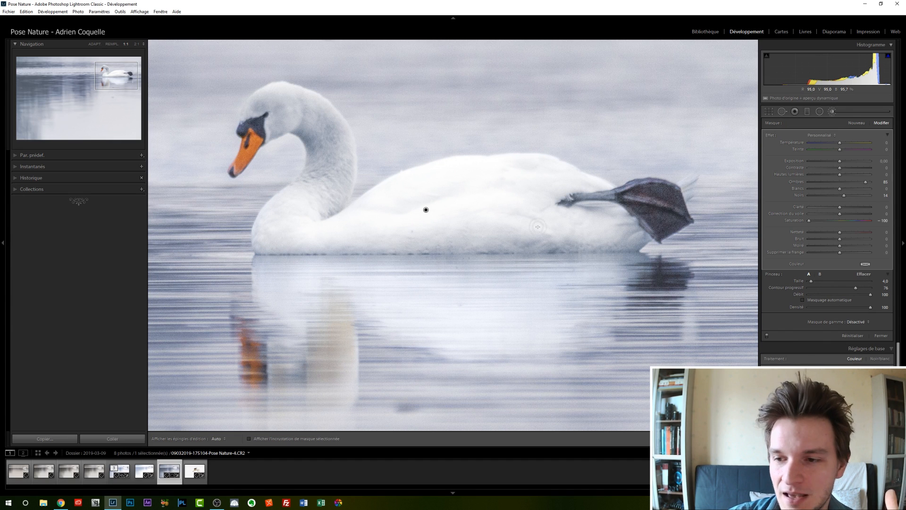
pyautogui.moveTo(848, 198); pyautogui.dragTo(861, 197)
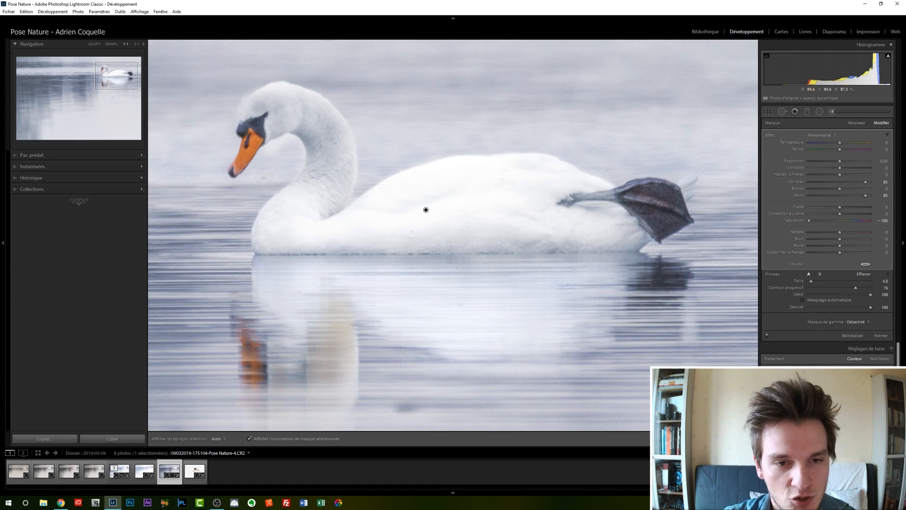
# Erase the mask spill on the water beneath the swan's chin, checking it with the overlay shown
pyautogui.press('o')
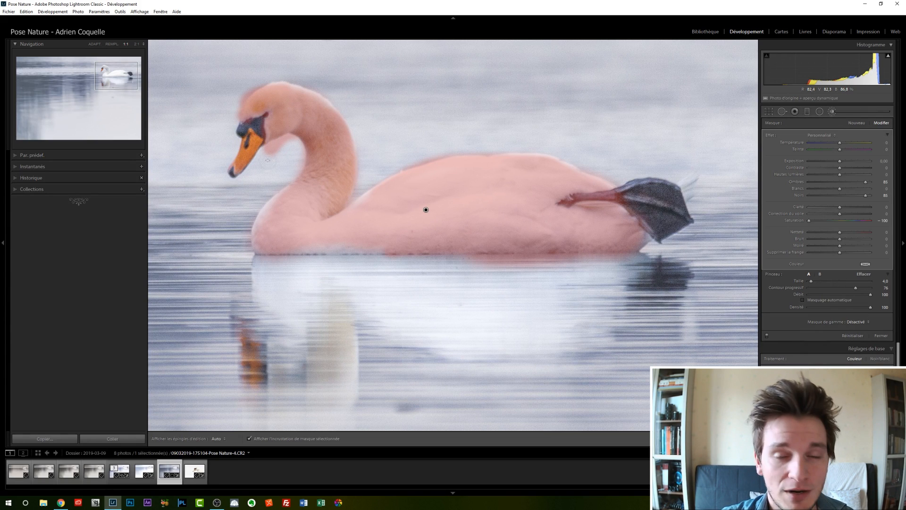
pyautogui.press('alt')
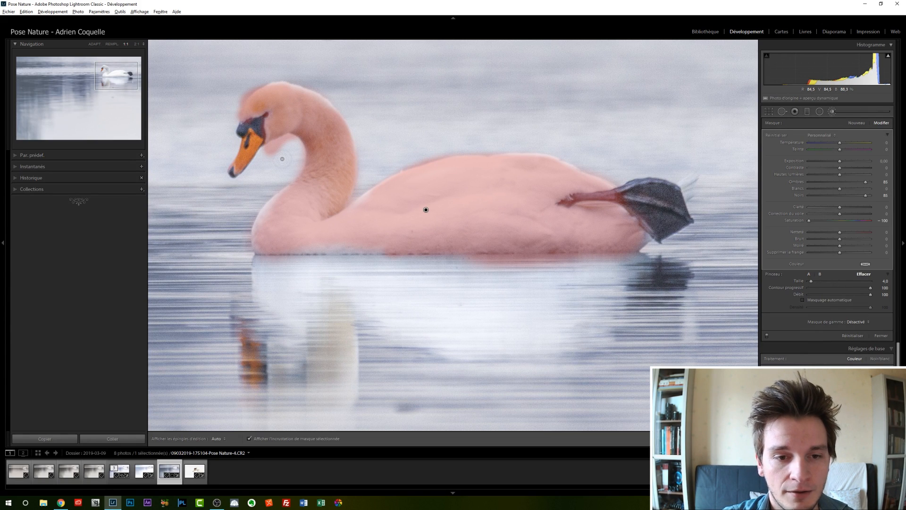
pyautogui.press('h')
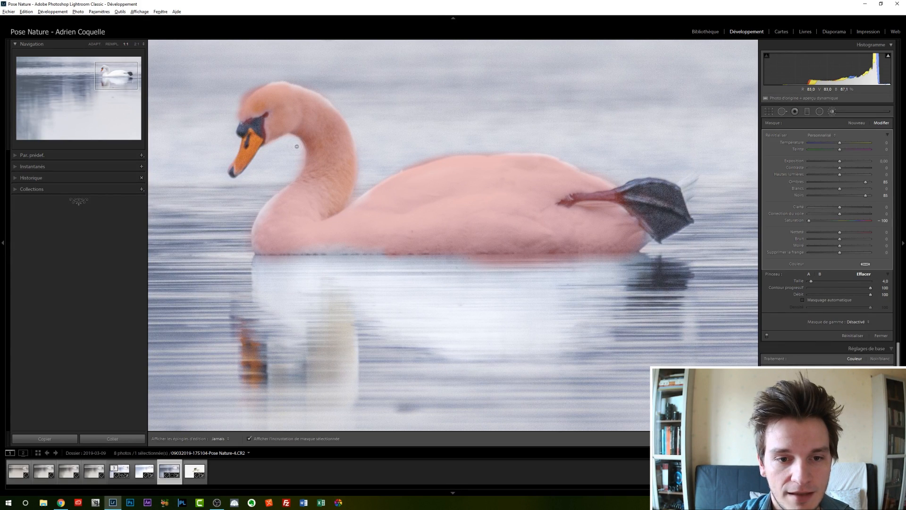
pyautogui.press('h')
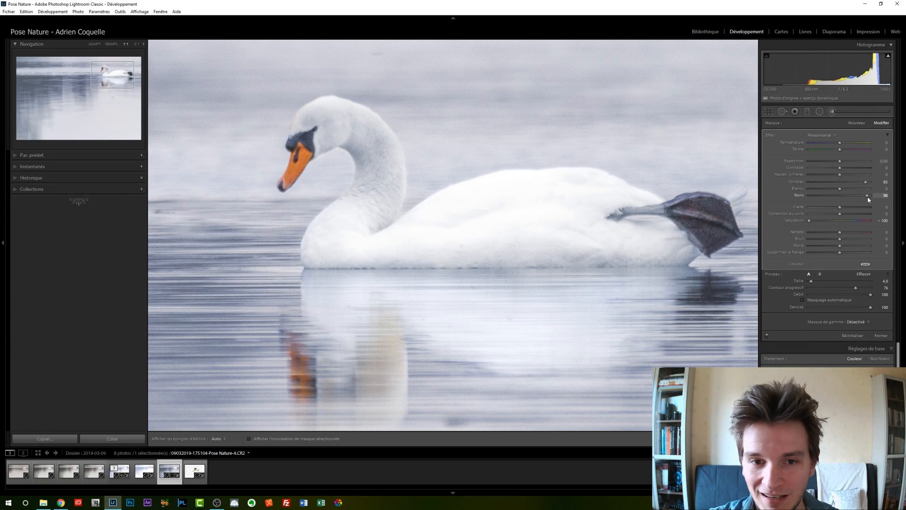
# Set the swan mask's Ombres and Noirs to 100 and Exposition to 0,07, and undo the last brush stroke
pyautogui.moveTo(872, 200); pyautogui.dragTo(873, 197)
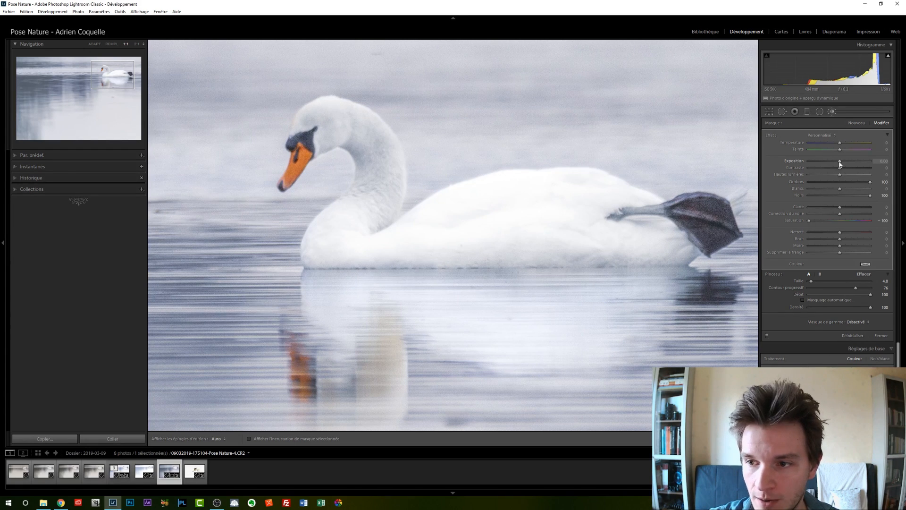
pyautogui.moveTo(839, 162); pyautogui.dragTo(841, 165)
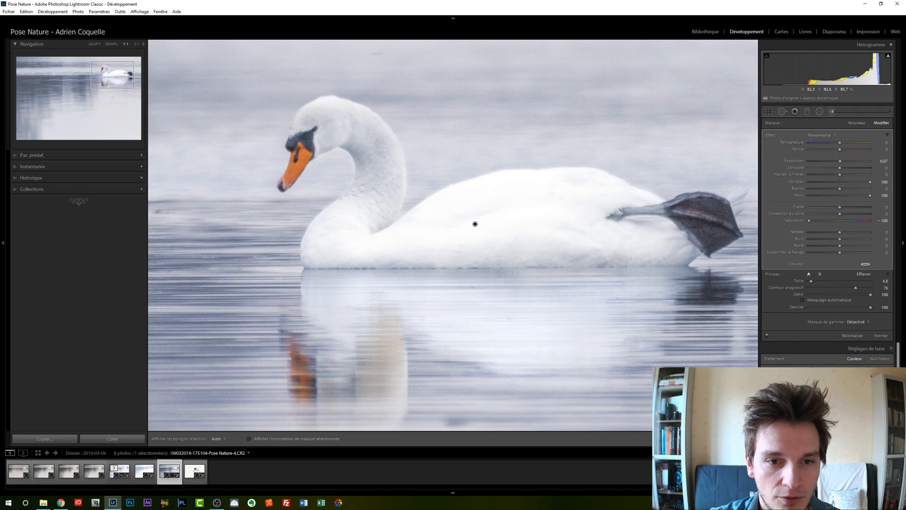
pyautogui.press('h')
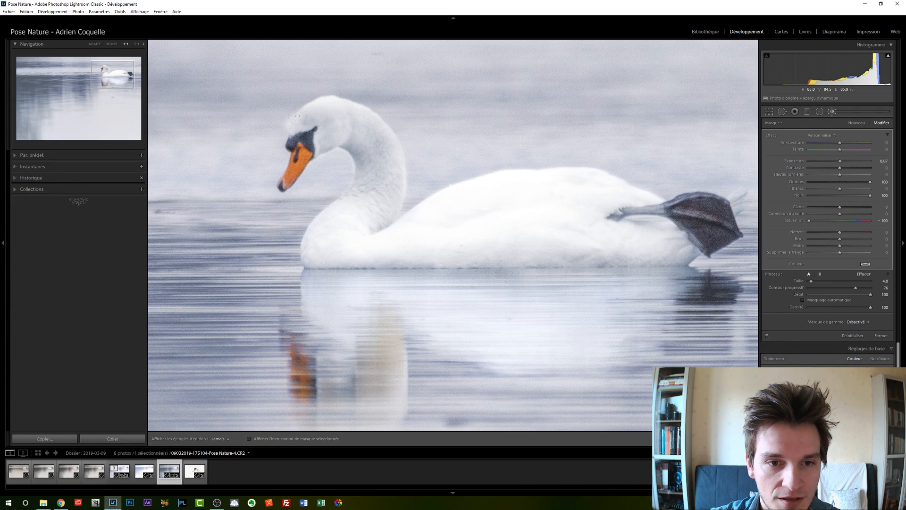
pyautogui.hotkey('ctrl', 'z')
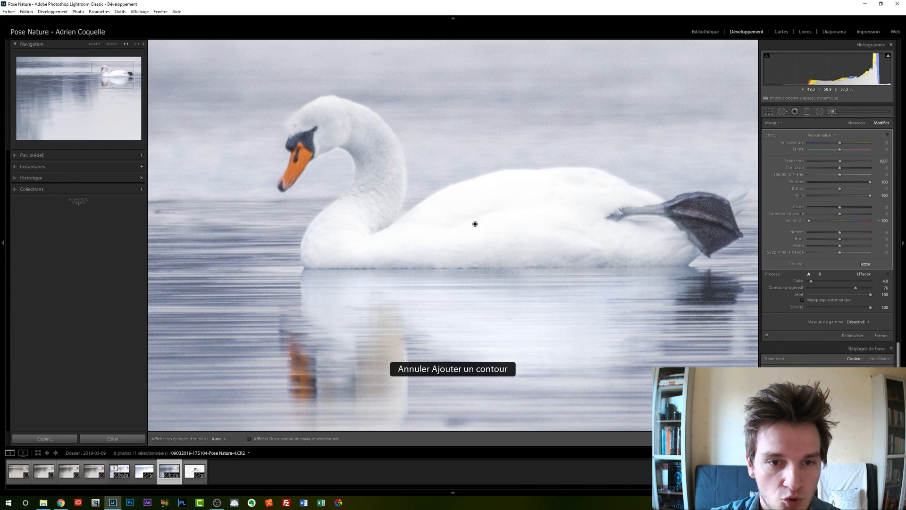
# Examine the swan's head, back and foot at 2:1, return to the full photo and close the adjustment brush
pyautogui.click(137, 44)
pyautogui.moveTo(232, 80)
pyautogui.mouseDown()
pyautogui.moveTo(378, 152)
pyautogui.moveTo(468, 226)
pyautogui.mouseUp()
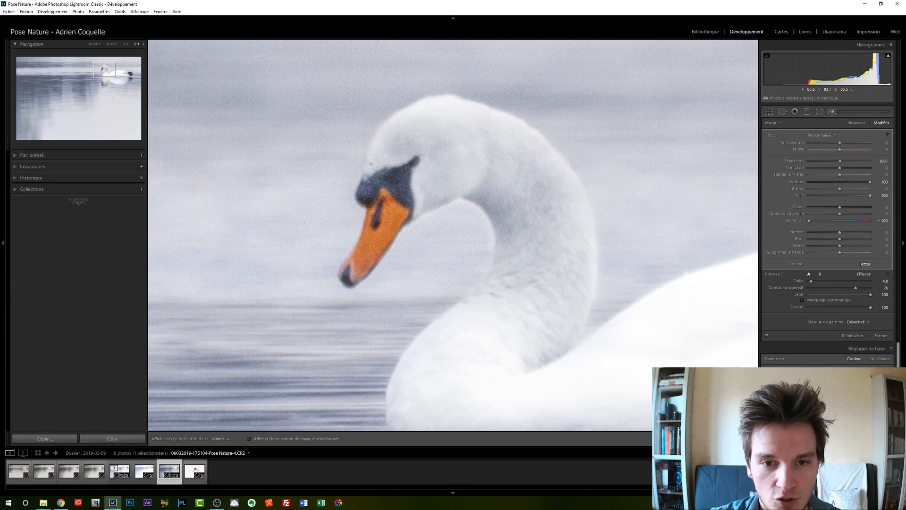
pyautogui.click(502, 205)
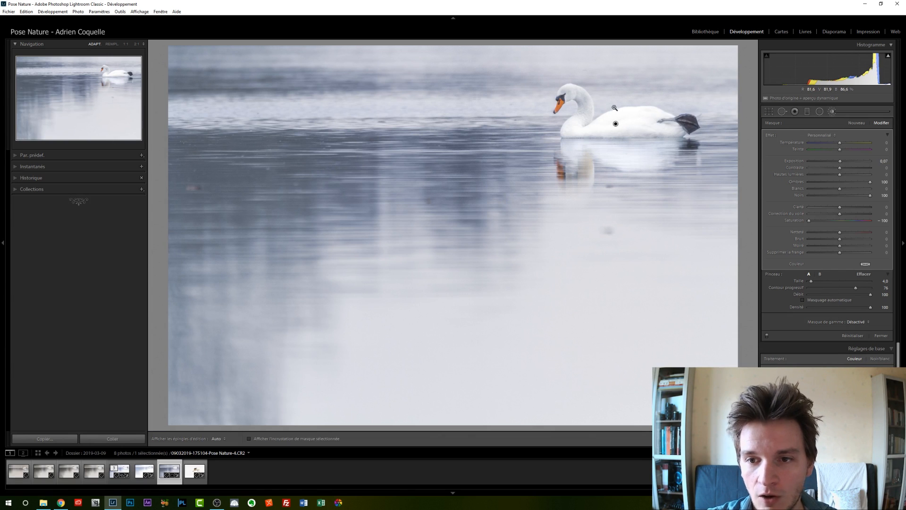
pyautogui.click(661, 142)
pyautogui.moveTo(355, 120); pyautogui.dragTo(283, 232)
pyautogui.moveTo(635, 253); pyautogui.dragTo(339, 171)
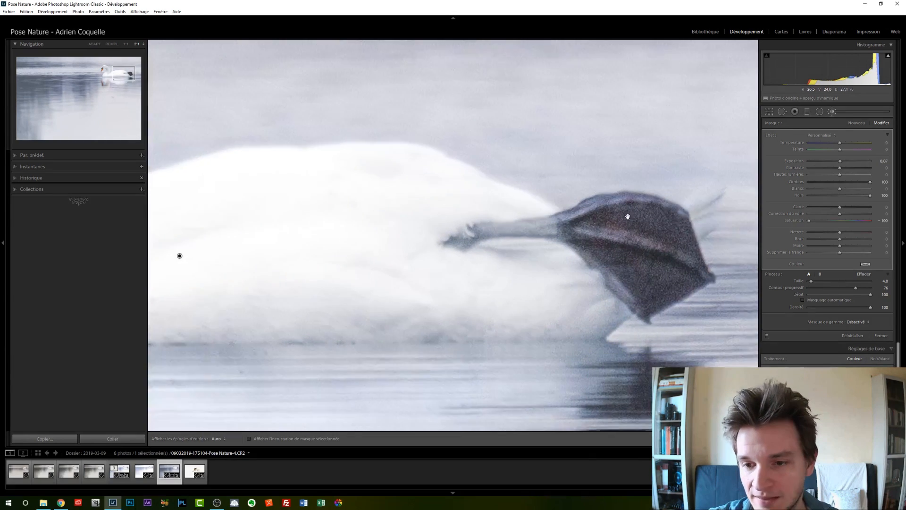
pyautogui.moveTo(628, 215); pyautogui.dragTo(572, 198)
pyautogui.moveTo(423, 186); pyautogui.dragTo(505, 190)
pyautogui.moveTo(420, 196); pyautogui.dragTo(500, 190)
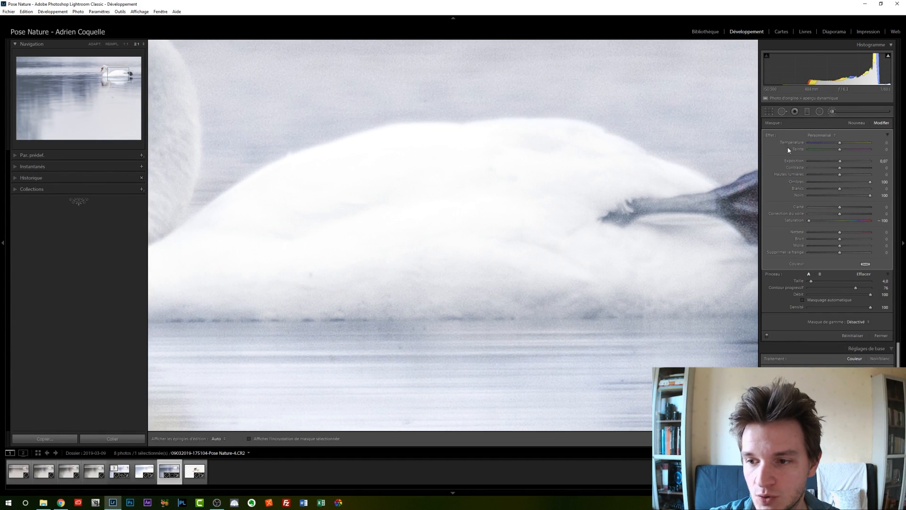
pyautogui.click(404, 185)
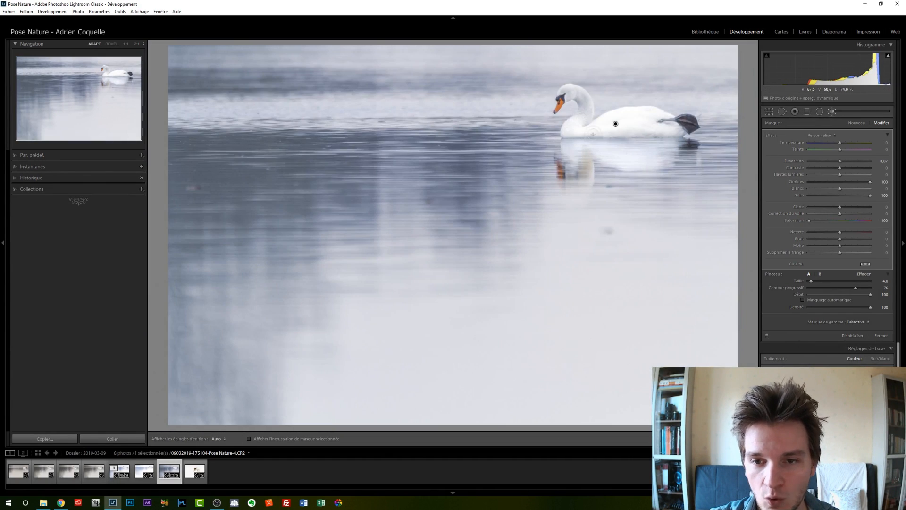
pyautogui.click(832, 112)
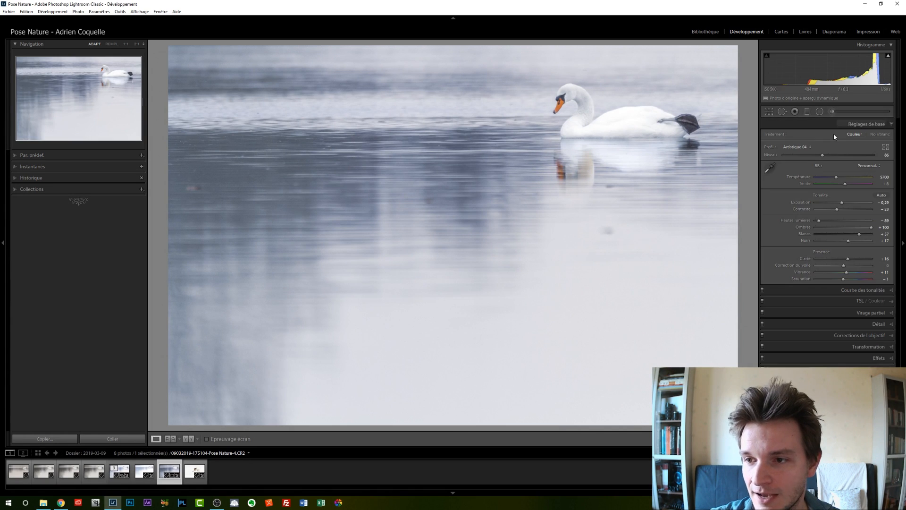
# Darken the black markings on the swan's face and beak with a new adjustment brush mask, setting Noirs to -38
pyautogui.click(568, 87)
pyautogui.moveTo(566, 161); pyautogui.dragTo(493, 158)
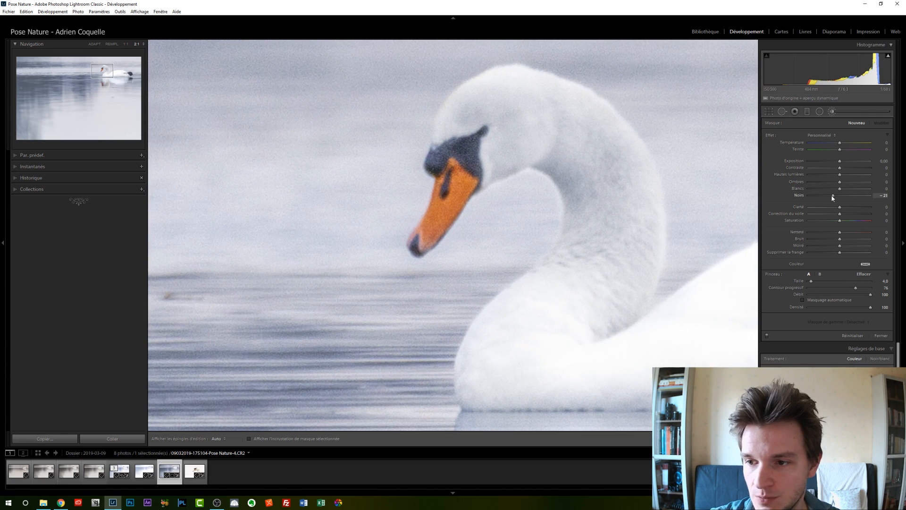
pyautogui.moveTo(828, 195); pyautogui.dragTo(826, 196)
pyautogui.press('h')
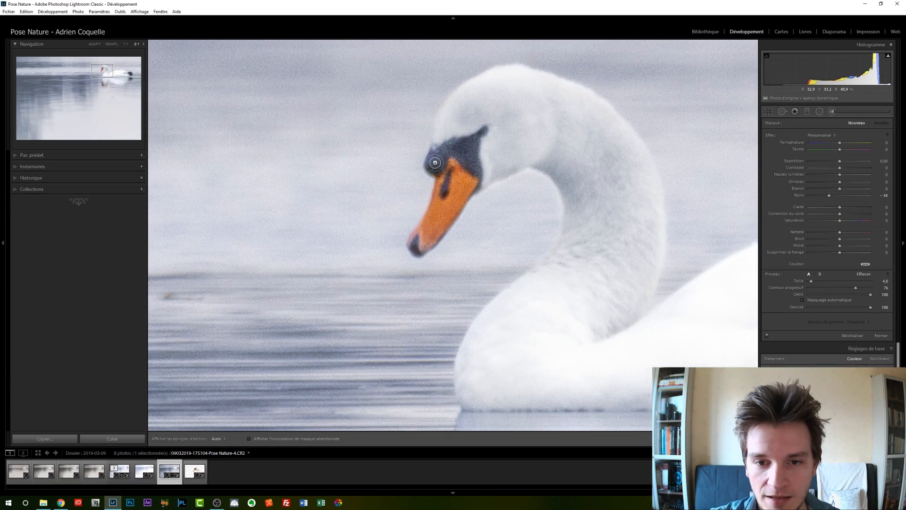
pyautogui.moveTo(435, 160)
pyautogui.mouseDown()
pyautogui.moveTo(455, 149)
pyautogui.moveTo(474, 167)
pyautogui.moveTo(473, 144)
pyautogui.moveTo(486, 130)
pyautogui.moveTo(432, 159)
pyautogui.moveTo(431, 166)
pyautogui.moveTo(454, 151)
pyautogui.moveTo(480, 171)
pyautogui.moveTo(453, 181)
pyautogui.mouseUp()
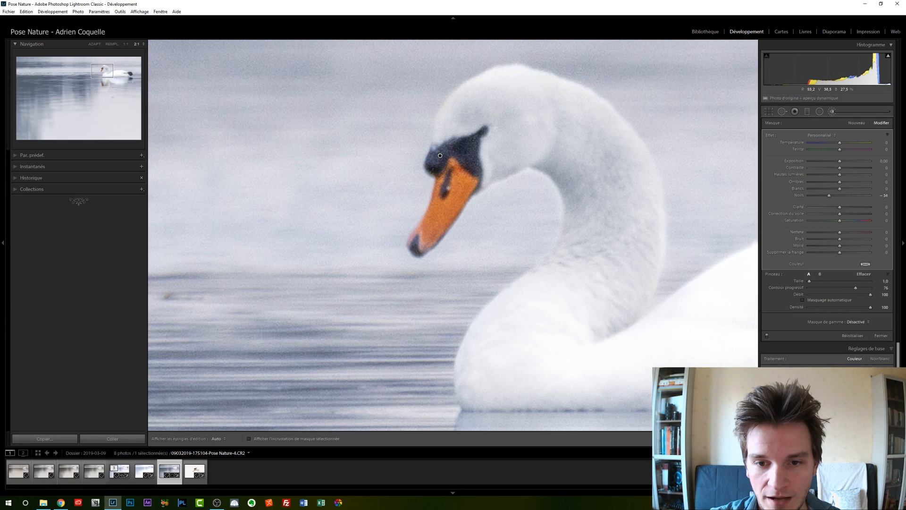
pyautogui.press('h')
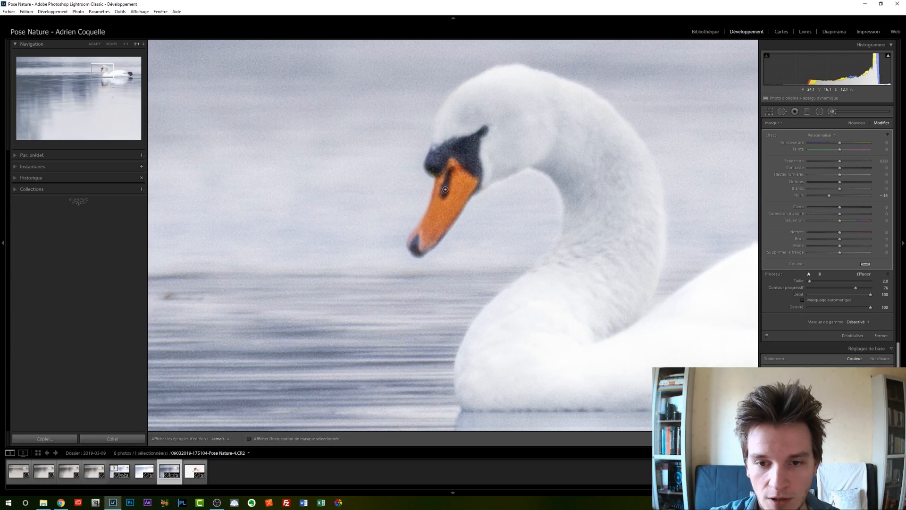
pyautogui.moveTo(416, 242)
pyautogui.mouseDown()
pyautogui.moveTo(419, 255)
pyautogui.moveTo(437, 244)
pyautogui.mouseUp()
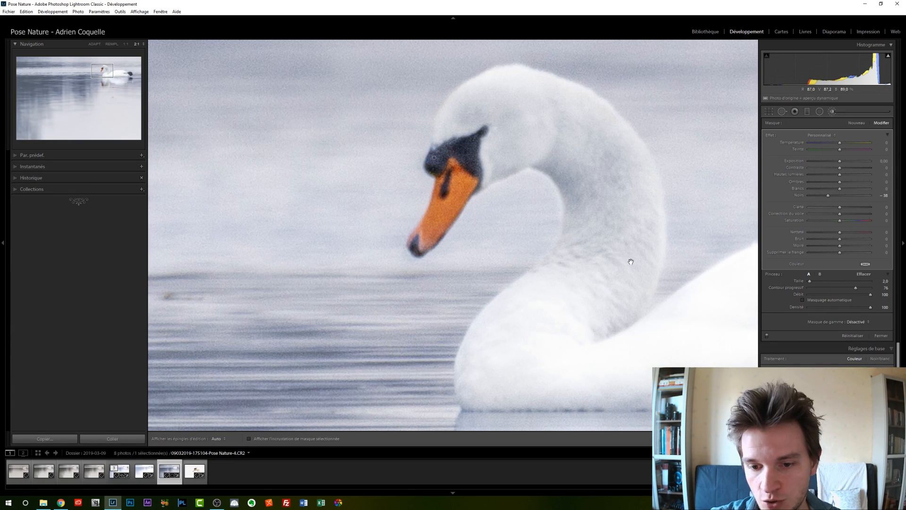
# Extend the darkening mask to the swan's black foot with brush size 6,0, and return to the full photo
pyautogui.moveTo(709, 260); pyautogui.dragTo(447, 182)
pyautogui.moveTo(671, 208); pyautogui.dragTo(332, 192)
pyautogui.moveTo(586, 193)
pyautogui.mouseDown()
pyautogui.moveTo(498, 171)
pyautogui.moveTo(560, 173)
pyautogui.moveTo(519, 166)
pyautogui.moveTo(587, 186)
pyautogui.moveTo(599, 203)
pyautogui.moveTo(593, 228)
pyautogui.moveTo(572, 239)
pyautogui.moveTo(593, 226)
pyautogui.moveTo(542, 215)
pyautogui.moveTo(550, 249)
pyautogui.moveTo(481, 187)
pyautogui.moveTo(378, 188)
pyautogui.moveTo(542, 156)
pyautogui.moveTo(598, 168)
pyautogui.moveTo(521, 202)
pyautogui.moveTo(540, 233)
pyautogui.moveTo(447, 174)
pyautogui.mouseUp()
pyautogui.scroll(4, 491, 174)
pyautogui.press('z')
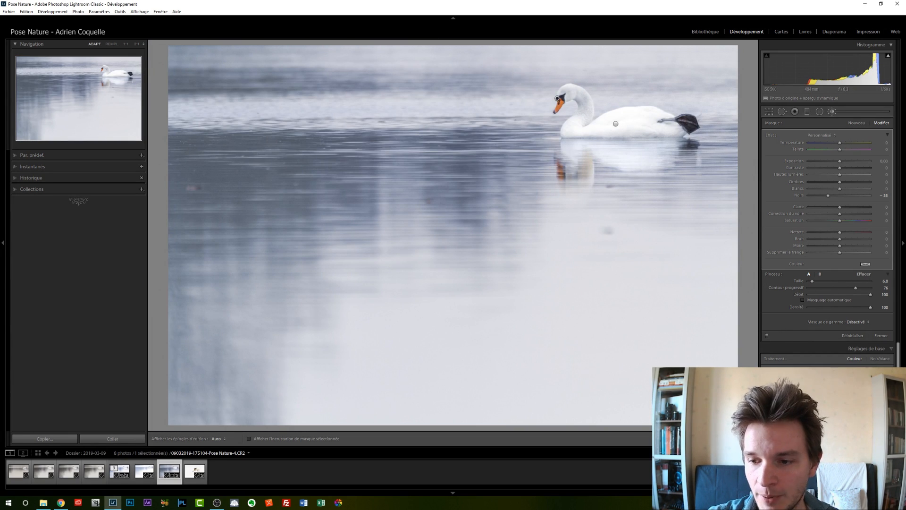
# Compare the photo with and without the local brush adjustments, leaving them enabled
pyautogui.click(767, 335)
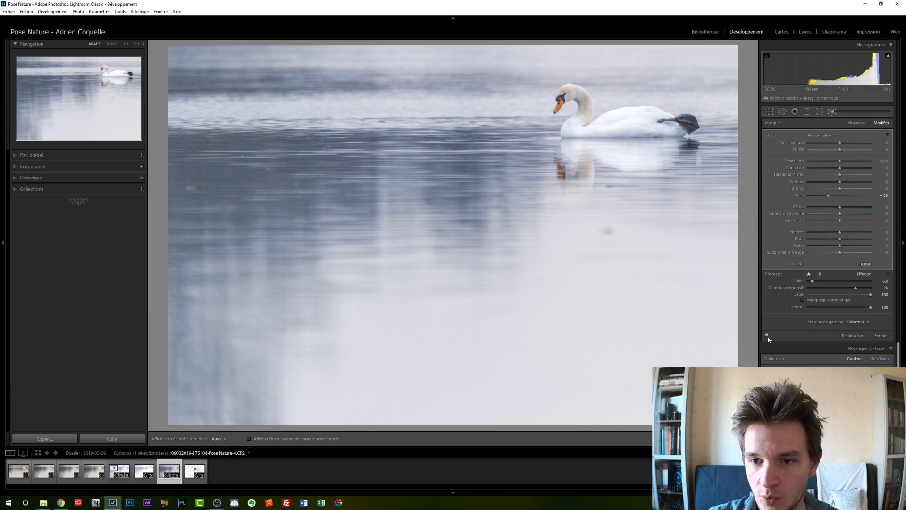
pyautogui.click(767, 335)
pyautogui.click(767, 335)
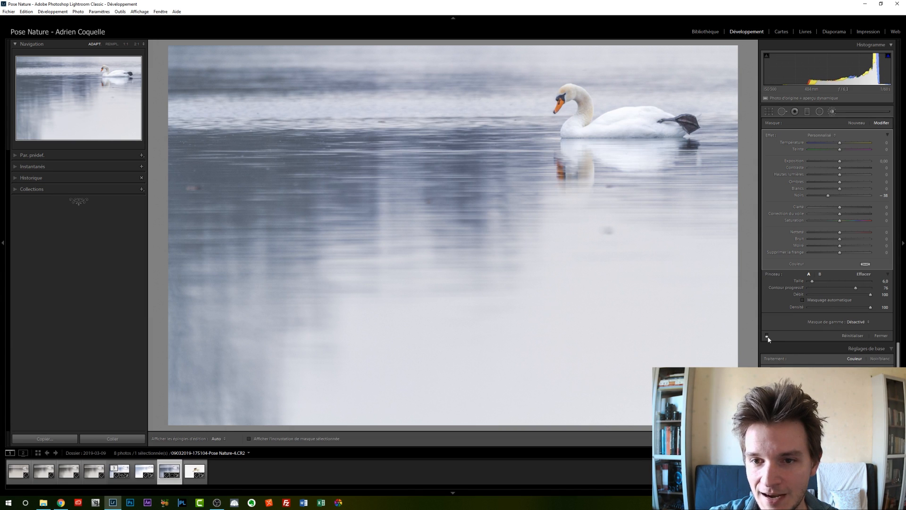
pyautogui.click(767, 335)
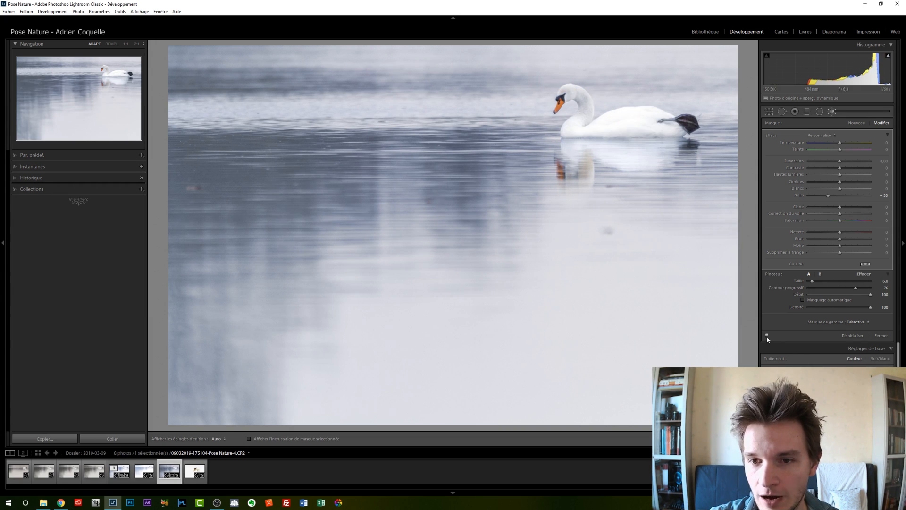
pyautogui.click(767, 336)
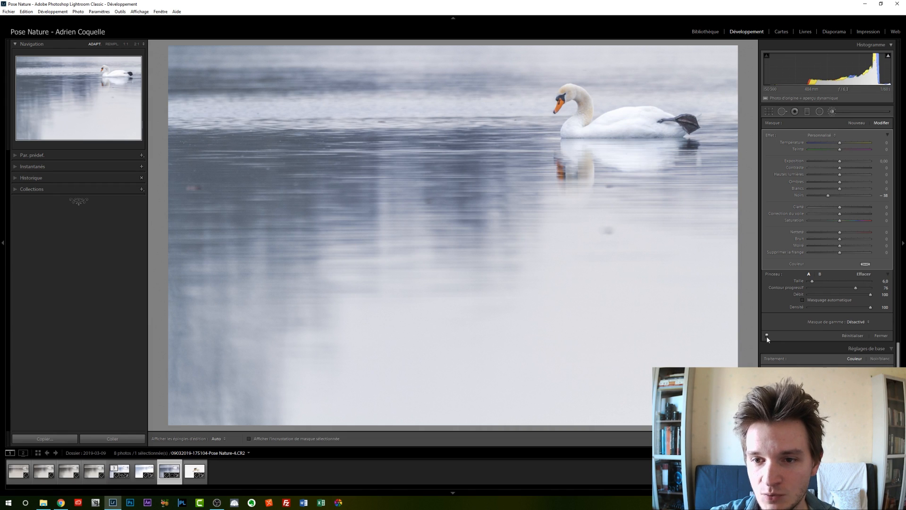
pyautogui.click(767, 335)
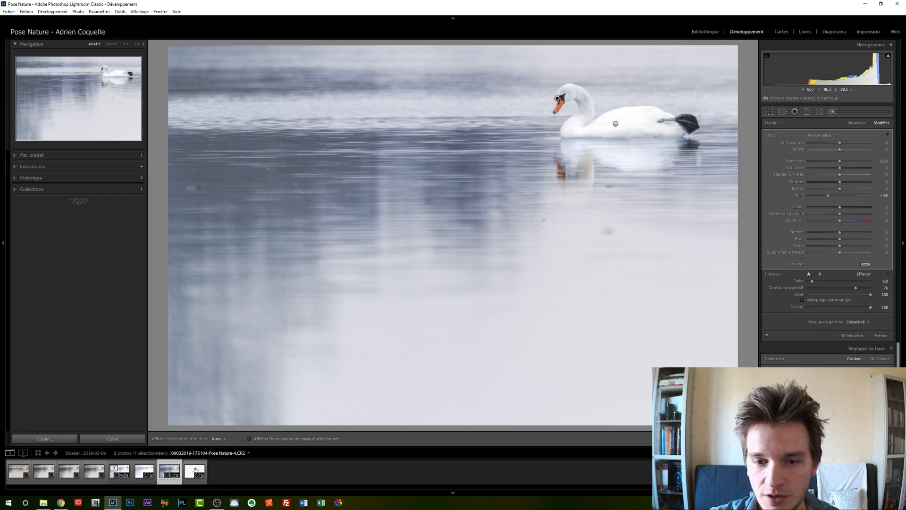
# Remove the two spots on the water below the swan and the dark mark on the far-left water with spot removal
pyautogui.click(781, 113)
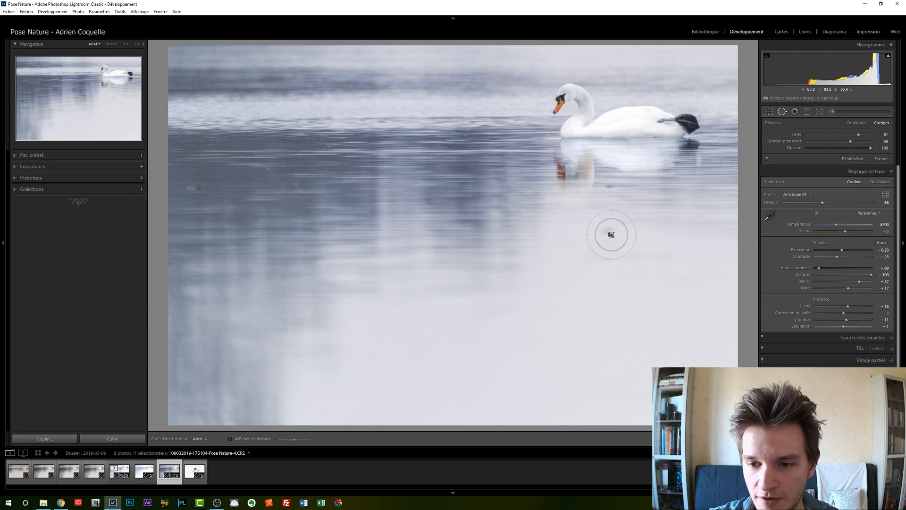
pyautogui.scroll(-2, 611, 234)
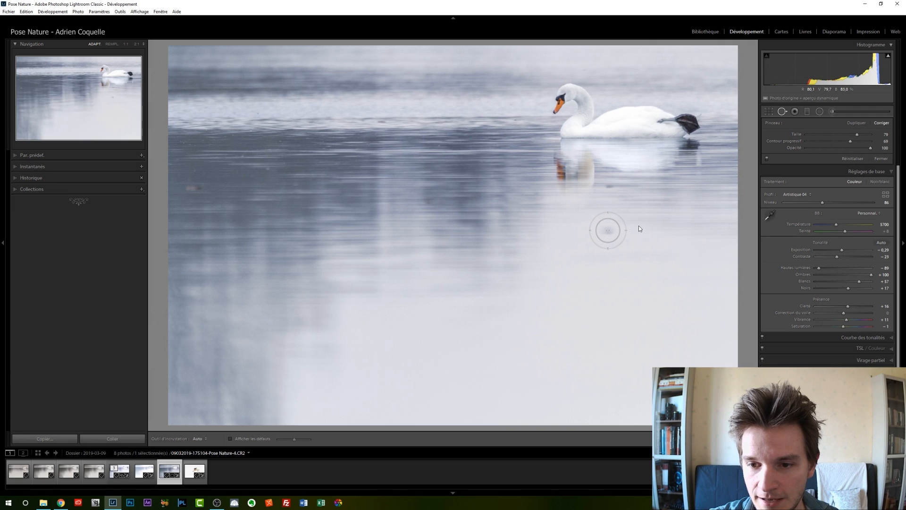
pyautogui.click(608, 230)
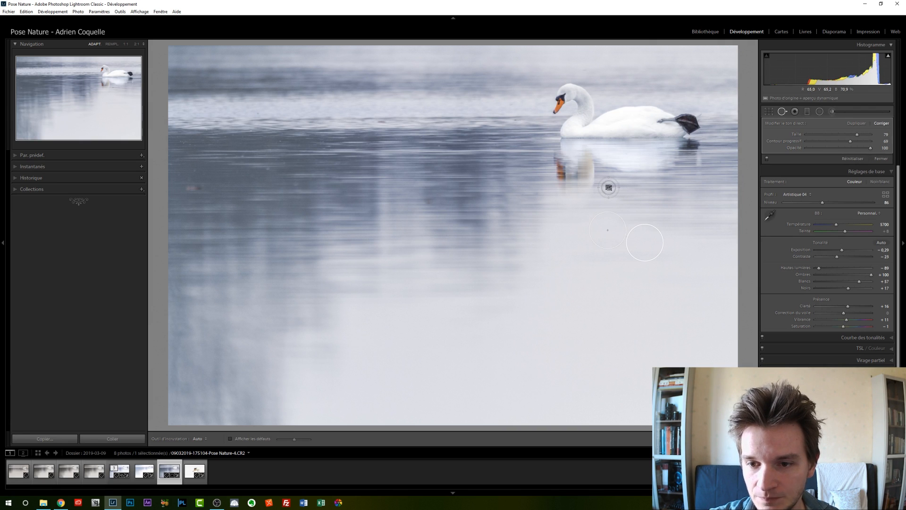
pyautogui.click(609, 187)
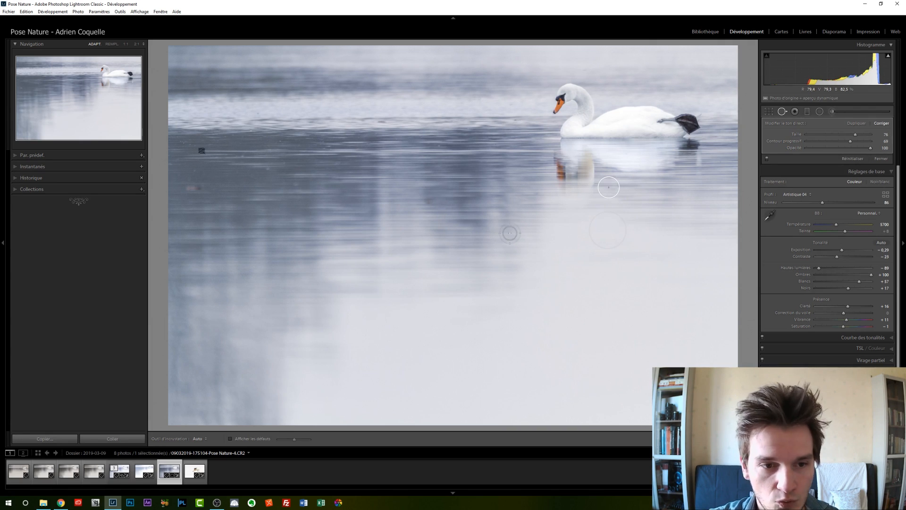
pyautogui.moveTo(189, 186); pyautogui.dragTo(198, 187)
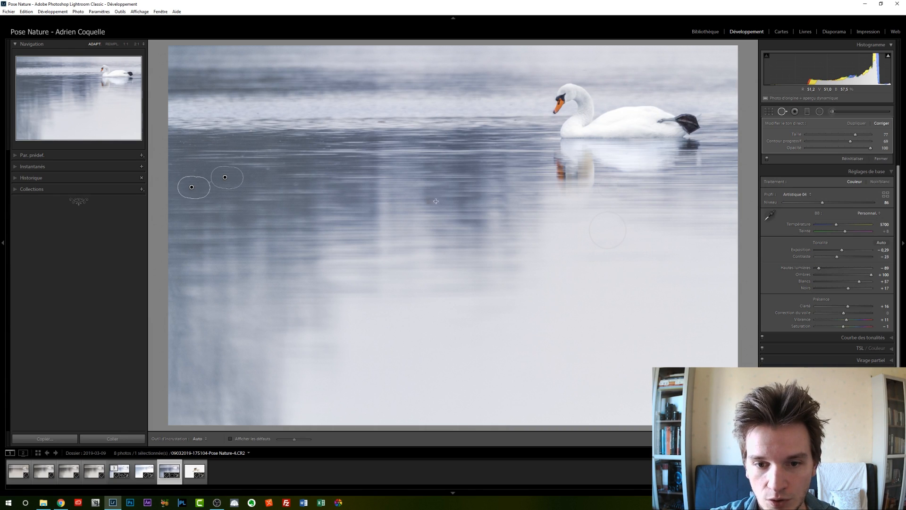
# Retouch the mark in the central dark reflection, reposition its source area, and set Contour progressif to 83
pyautogui.moveTo(427, 203); pyautogui.dragTo(436, 196)
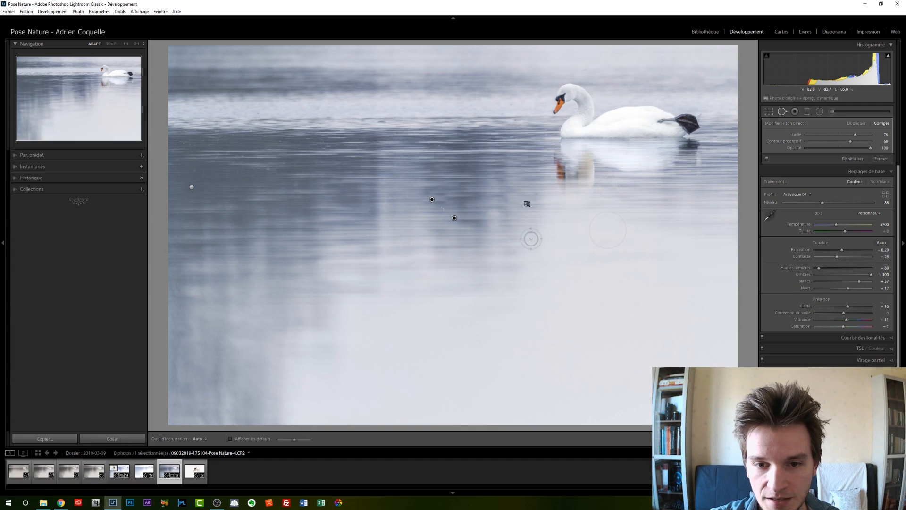
pyautogui.click(466, 198)
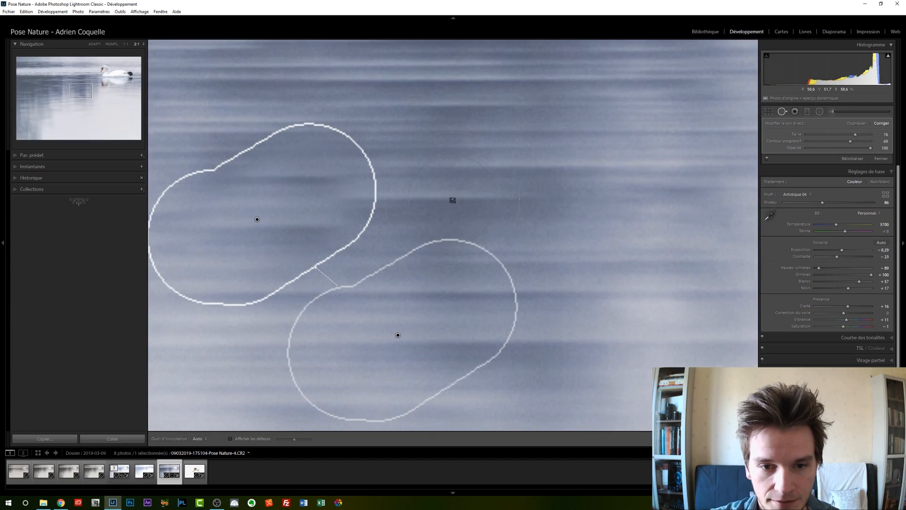
pyautogui.moveTo(425, 193); pyautogui.dragTo(553, 205)
pyautogui.moveTo(546, 277); pyautogui.dragTo(568, 259)
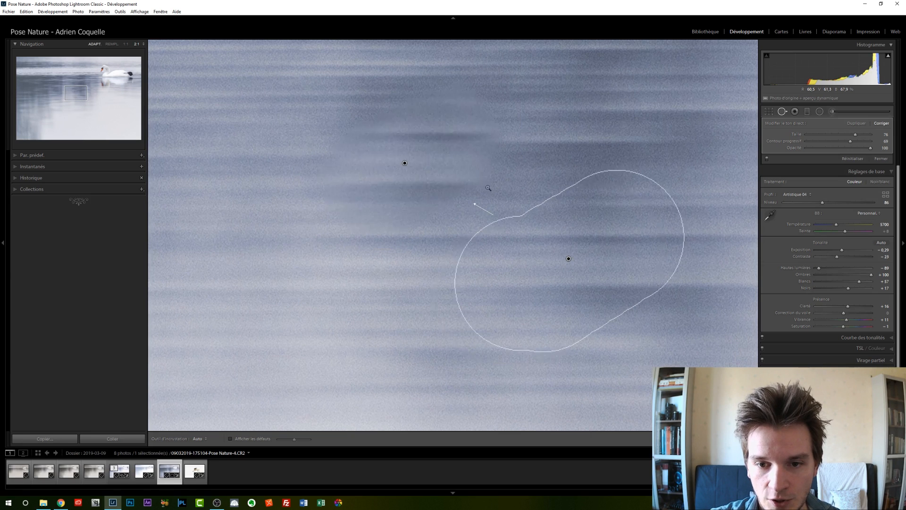
pyautogui.click(475, 196)
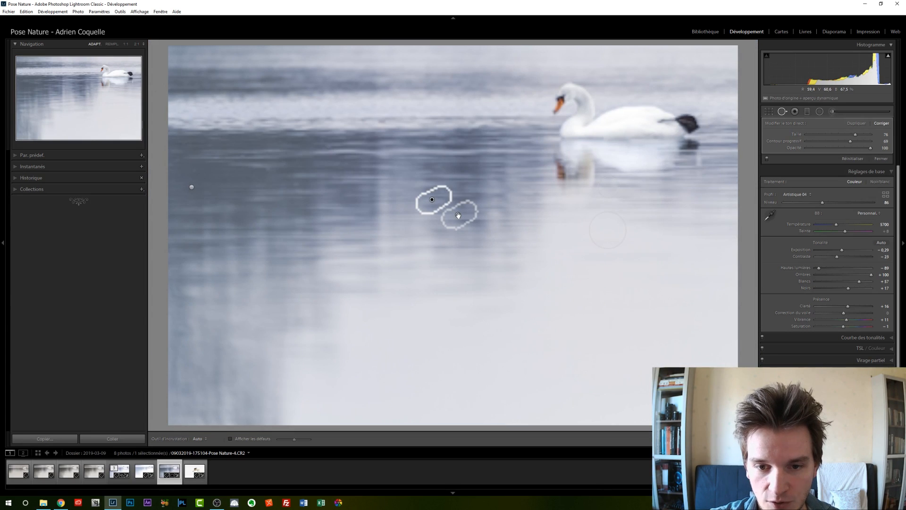
pyautogui.moveTo(458, 215); pyautogui.dragTo(458, 211)
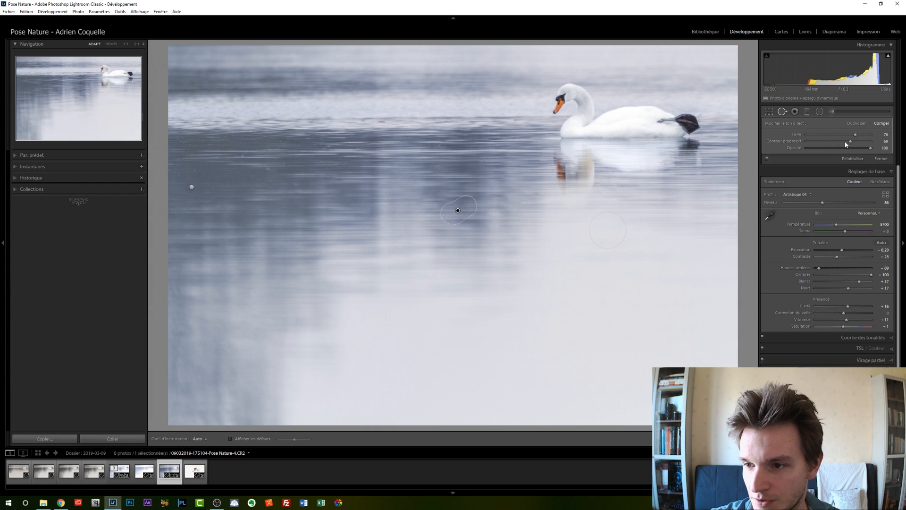
pyautogui.moveTo(850, 141); pyautogui.dragTo(854, 143)
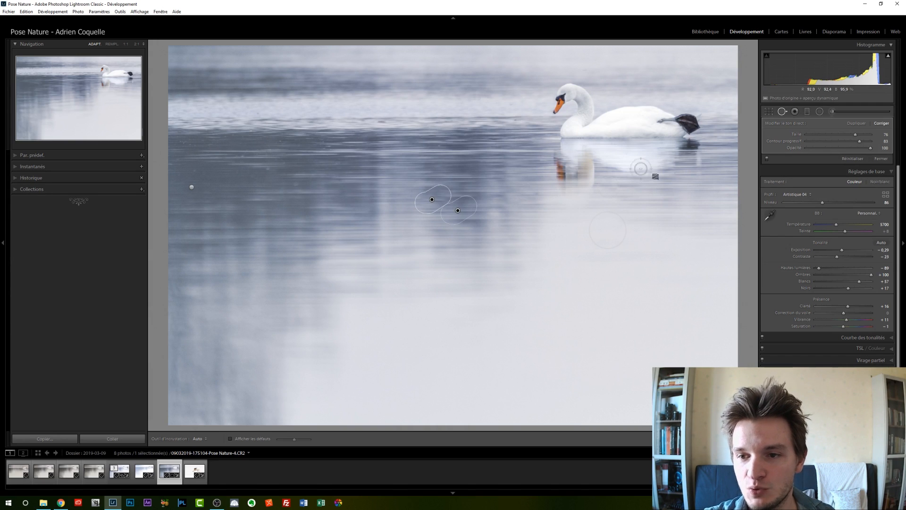
# Compare the photo with and without the spot corrections, and close the spot removal tool
pyautogui.click(767, 160)
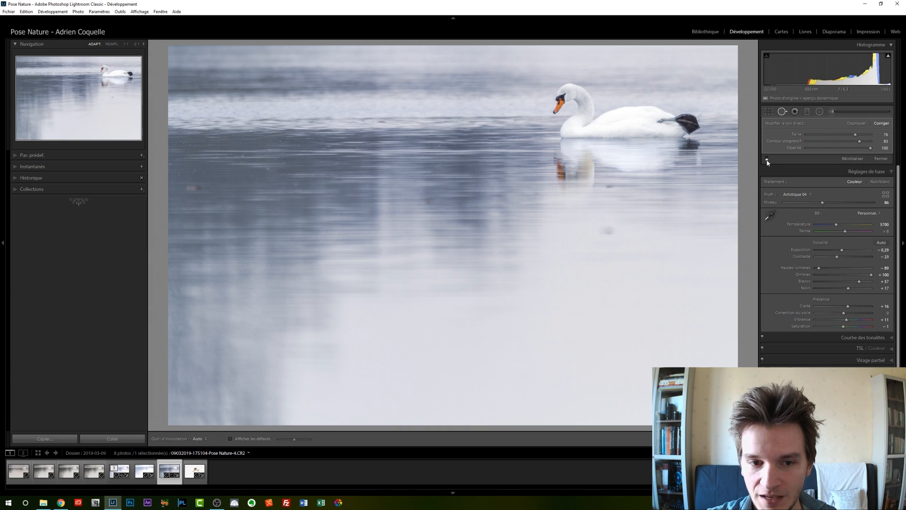
pyautogui.click(767, 159)
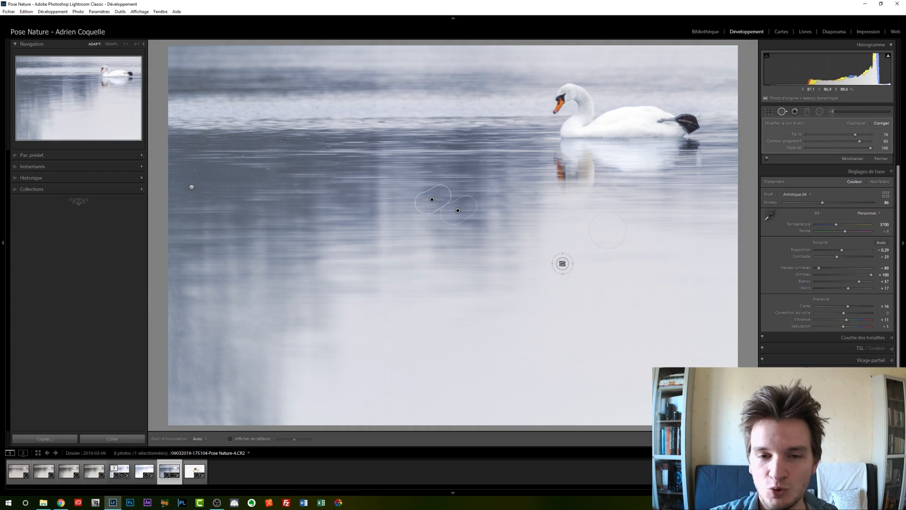
pyautogui.click(783, 112)
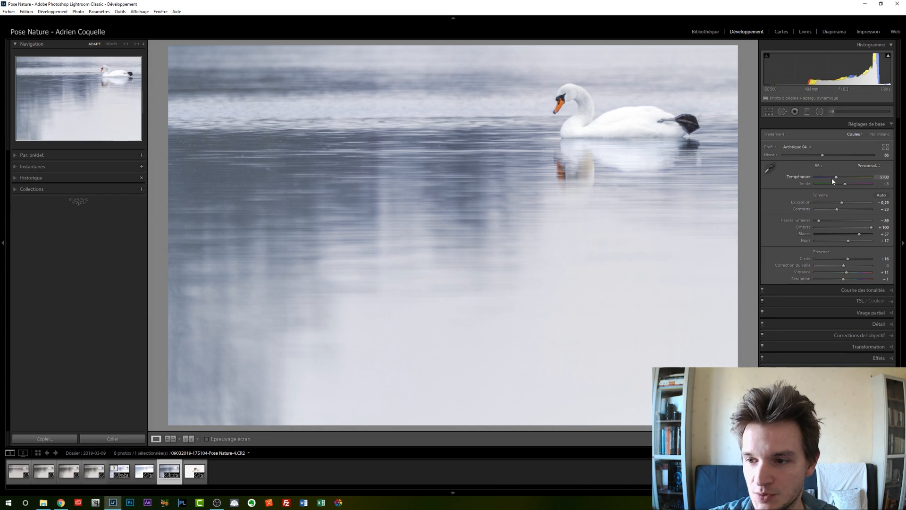
# Raise the photo's Exposition to +0,22 and Noirs to +29, and brush the swan's face darker with Noirs at about -61
pyautogui.moveTo(841, 205); pyautogui.dragTo(845, 204)
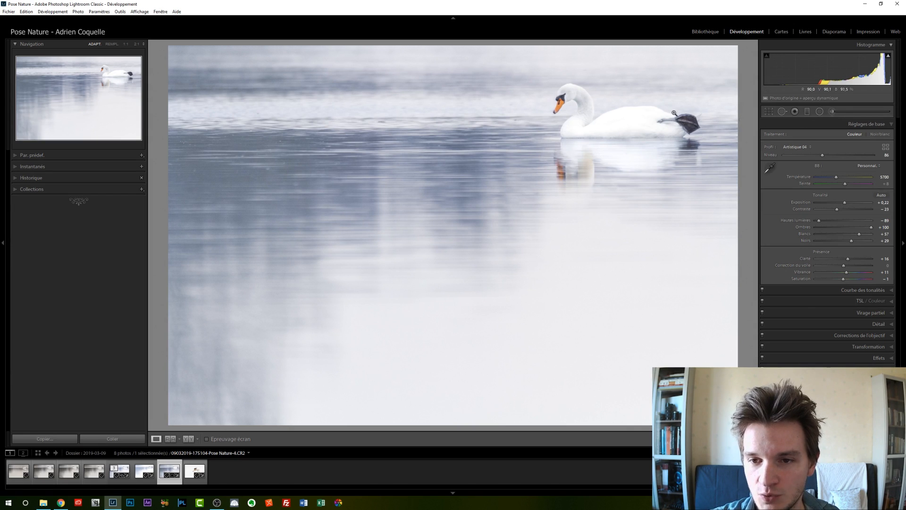
pyautogui.click(832, 111)
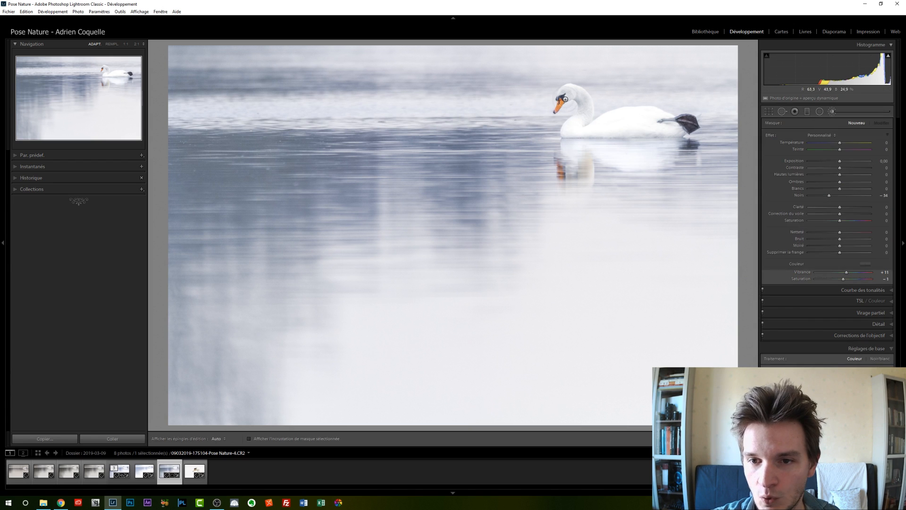
pyautogui.moveTo(565, 99)
pyautogui.mouseDown()
pyautogui.moveTo(657, 125)
pyautogui.moveTo(555, 98)
pyautogui.mouseUp()
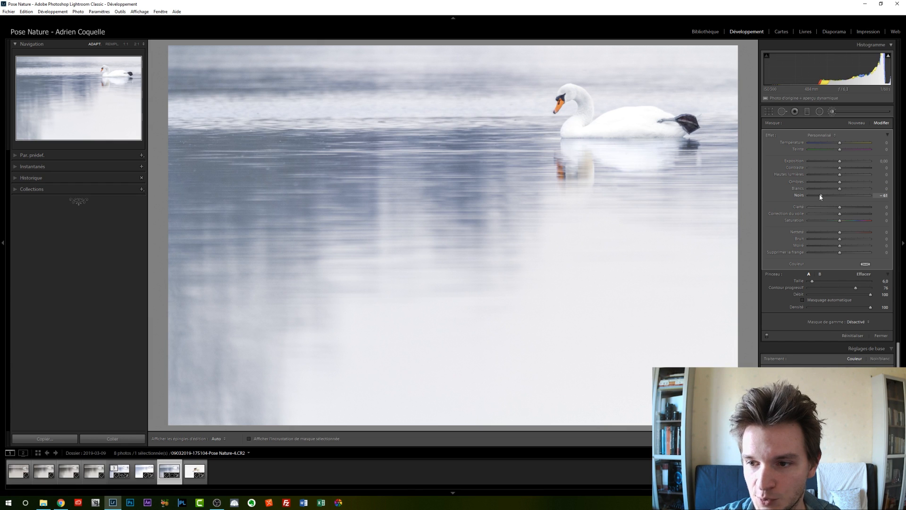
pyautogui.click(831, 111)
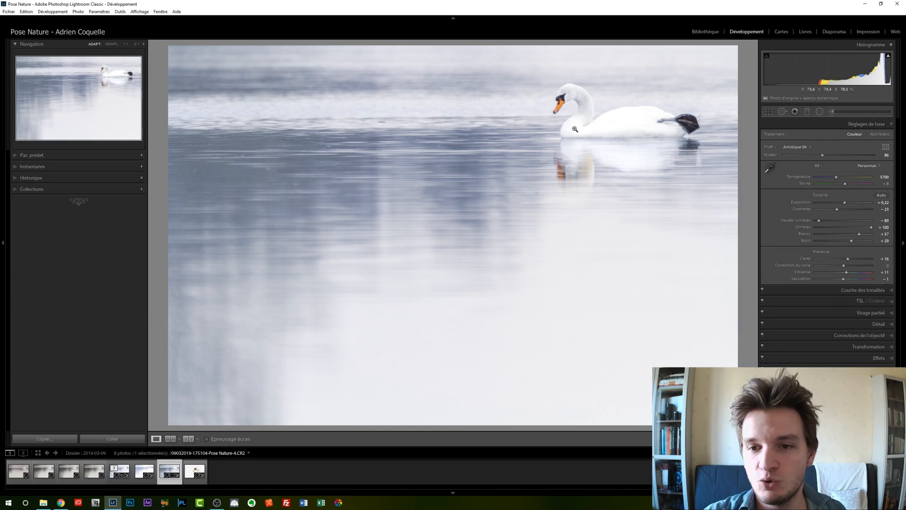
# Boost the beak's colours with the TSL targeted adjustment: saturation Rouge +16 and Orange +40, luminance Rouge +13 and Orange +41
pyautogui.click(557, 108)
pyautogui.moveTo(602, 140); pyautogui.dragTo(569, 191)
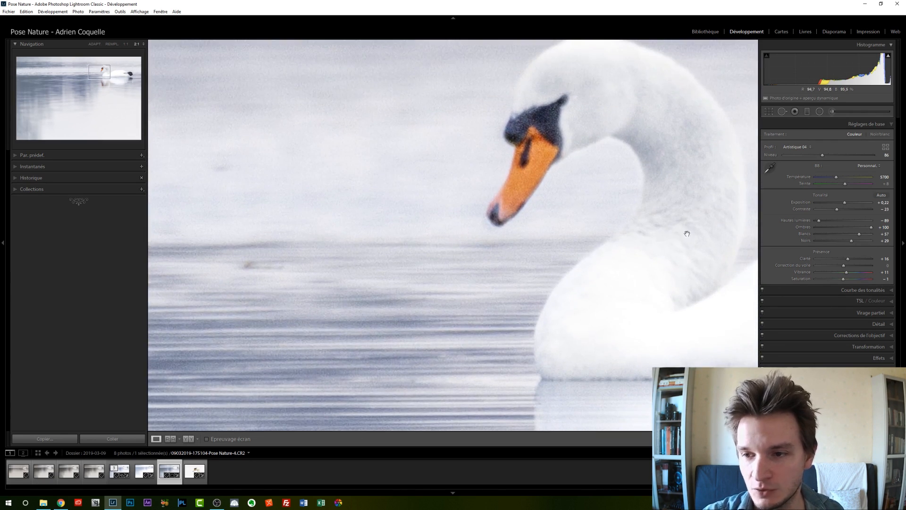
pyautogui.click(891, 301)
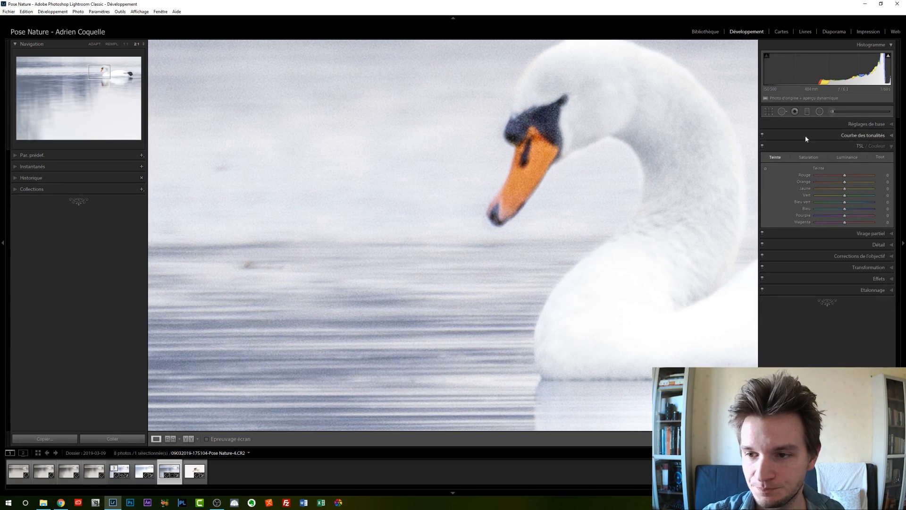
pyautogui.click(819, 158)
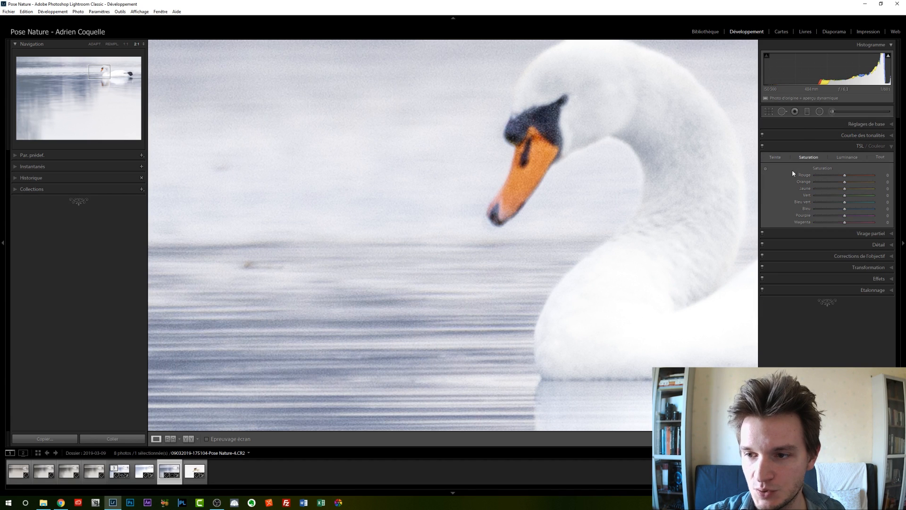
pyautogui.click(765, 169)
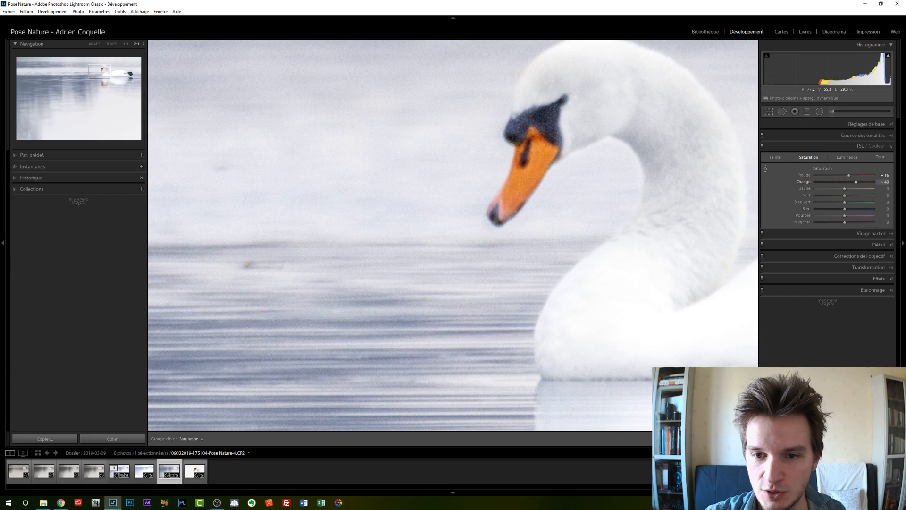
pyautogui.click(847, 158)
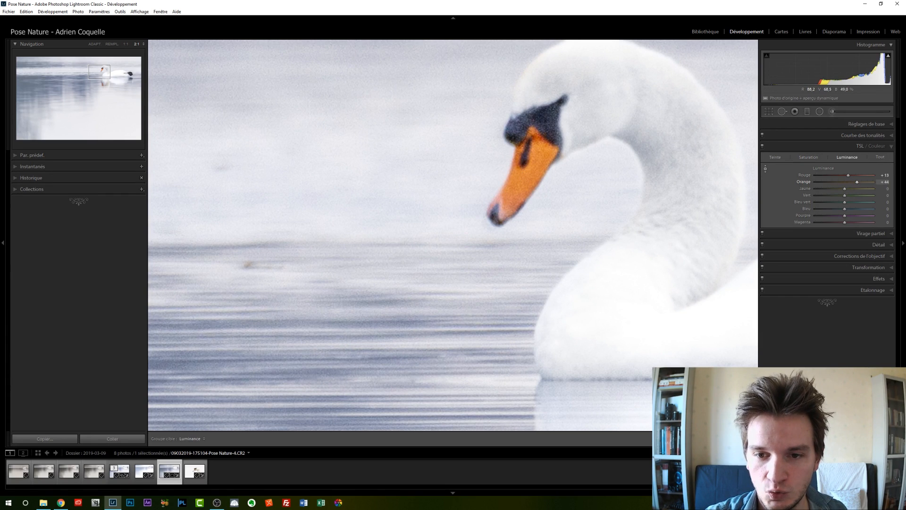
pyautogui.moveTo(531, 177)
pyautogui.mouseDown()
pyautogui.moveTo(531, 167)
pyautogui.moveTo(524, 191)
pyautogui.mouseUp()
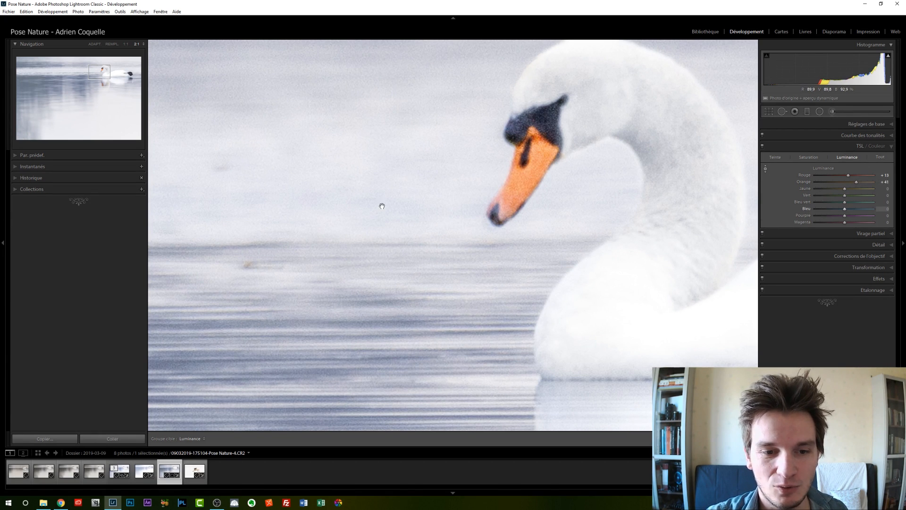
# Tint the shadows blue with Virage partiel at Teinte 215 and Saturation 27, and compare the photo with and without the toning
pyautogui.press('z')
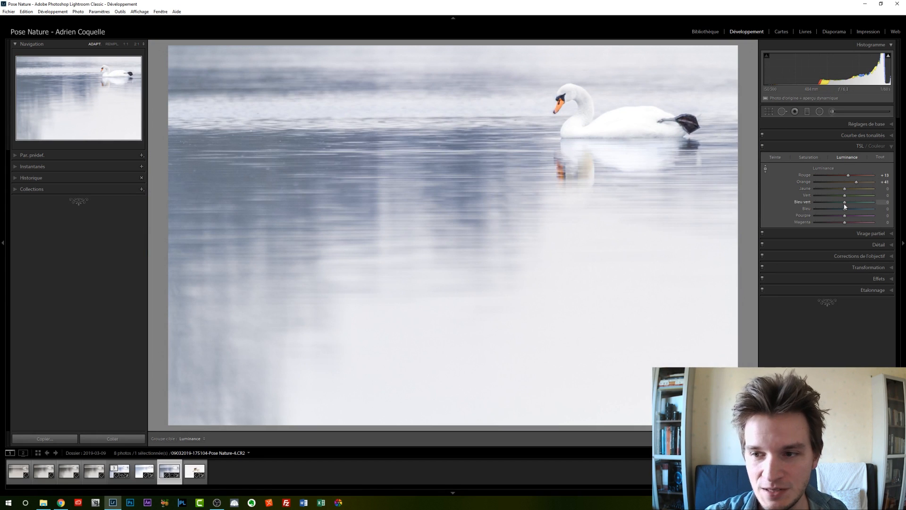
pyautogui.click(892, 149)
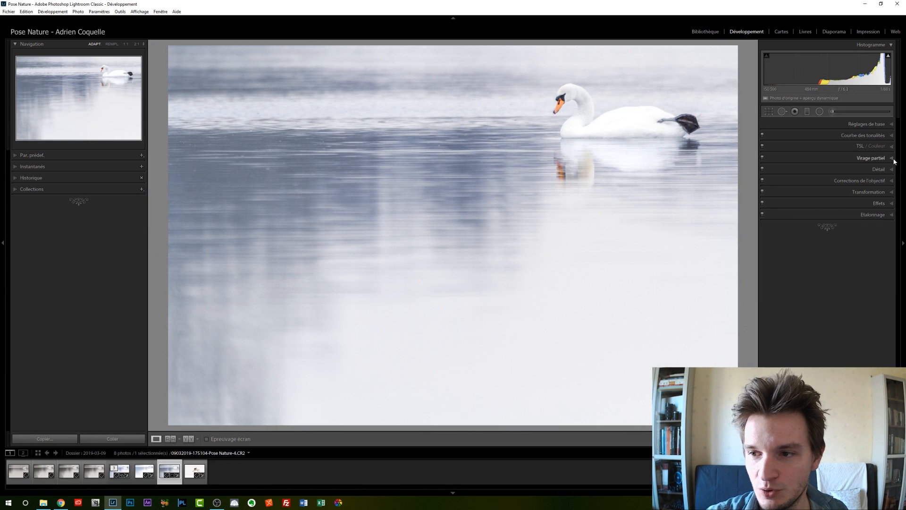
pyautogui.click(893, 159)
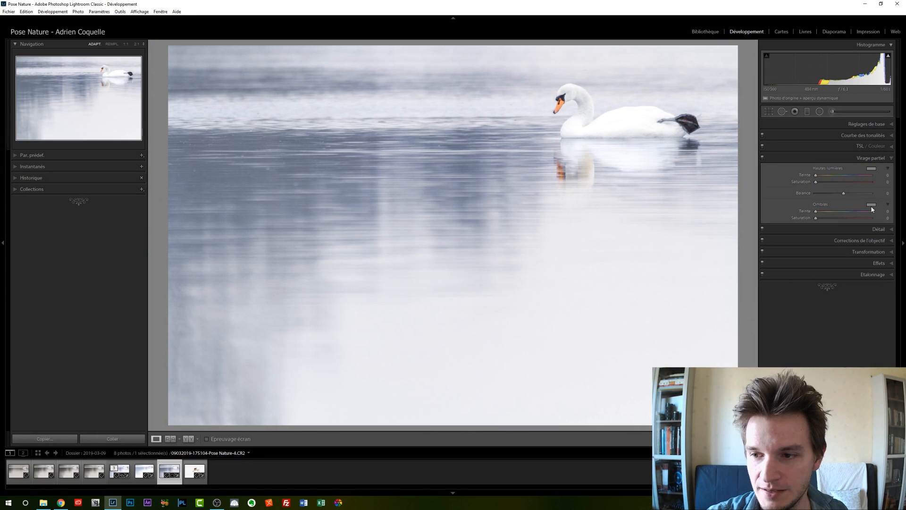
pyautogui.click(871, 206)
pyautogui.click(823, 194)
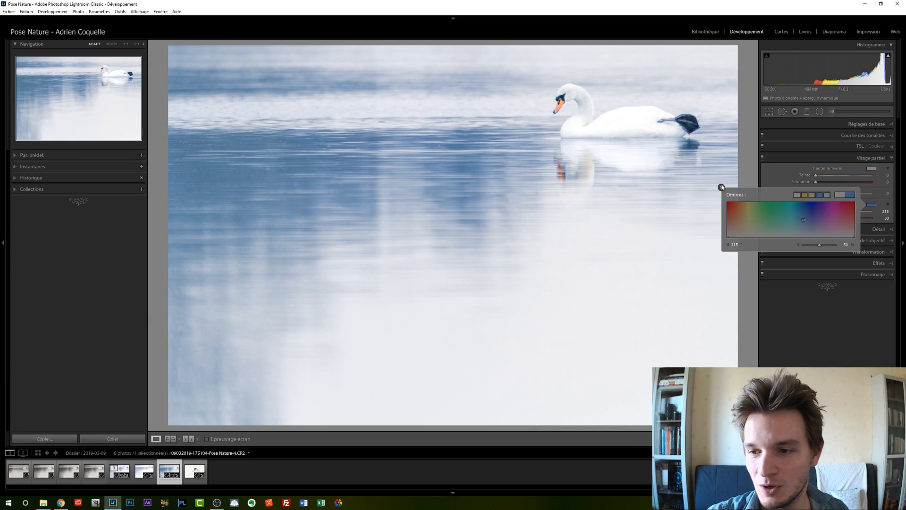
pyautogui.click(721, 188)
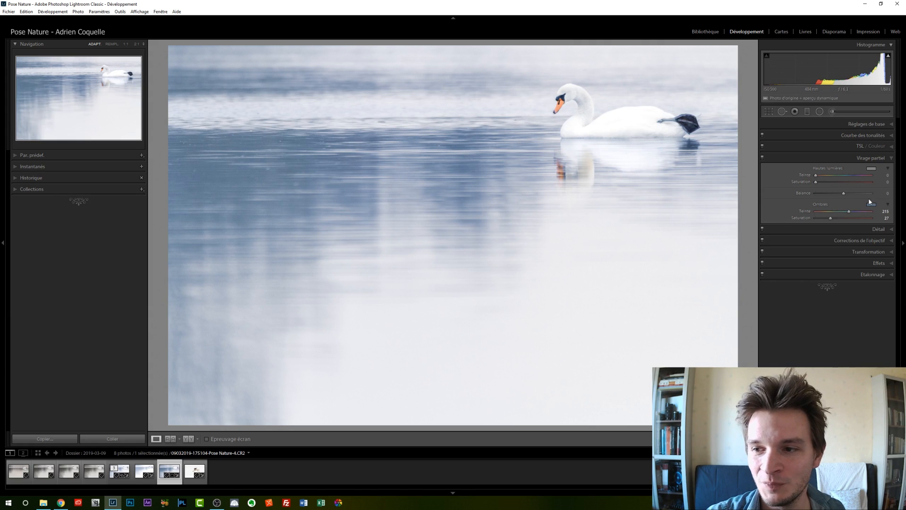
pyautogui.click(763, 160)
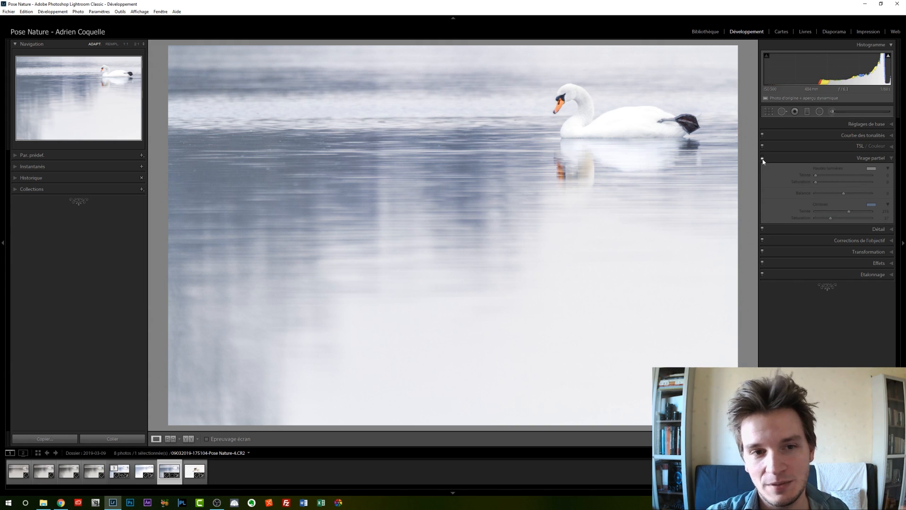
pyautogui.click(762, 160)
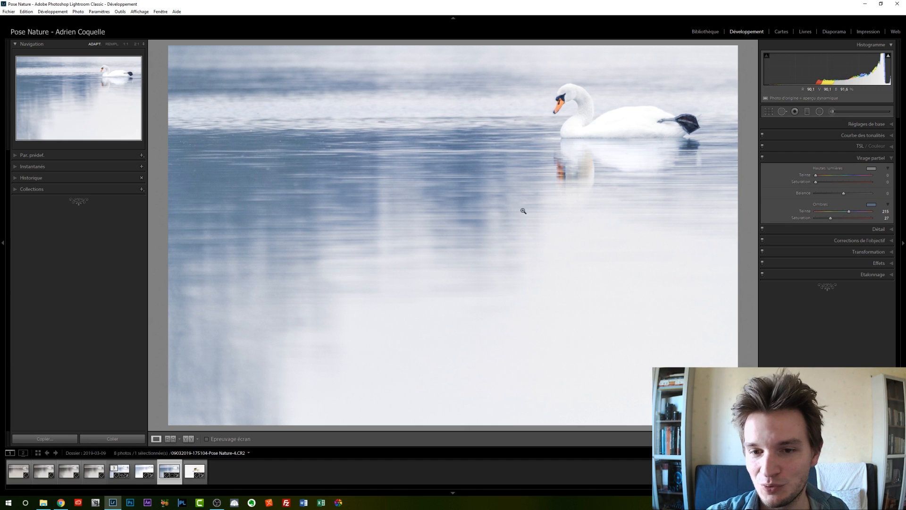
# Remove the small brown mark on the water near the swan's beak with the spot correction at Taille 54, and close the tool
pyautogui.click(542, 117)
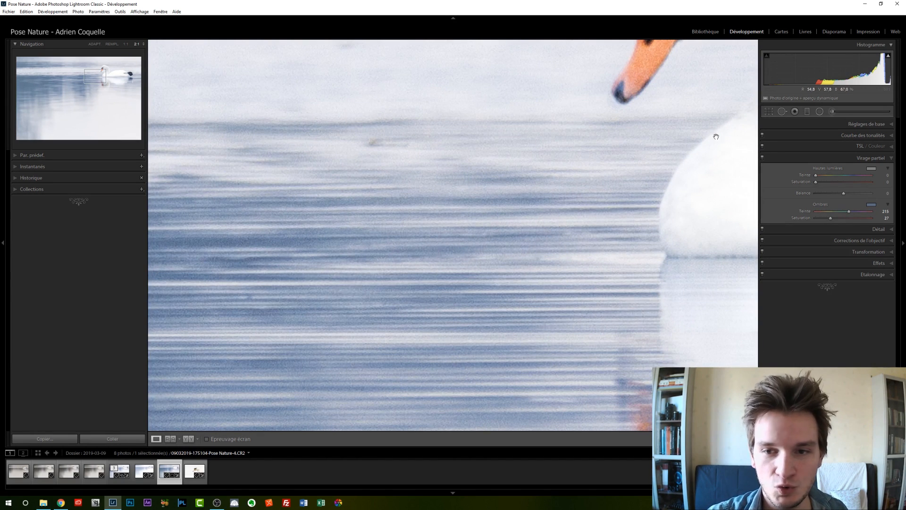
pyautogui.click(782, 112)
pyautogui.scroll(-3, 378, 140)
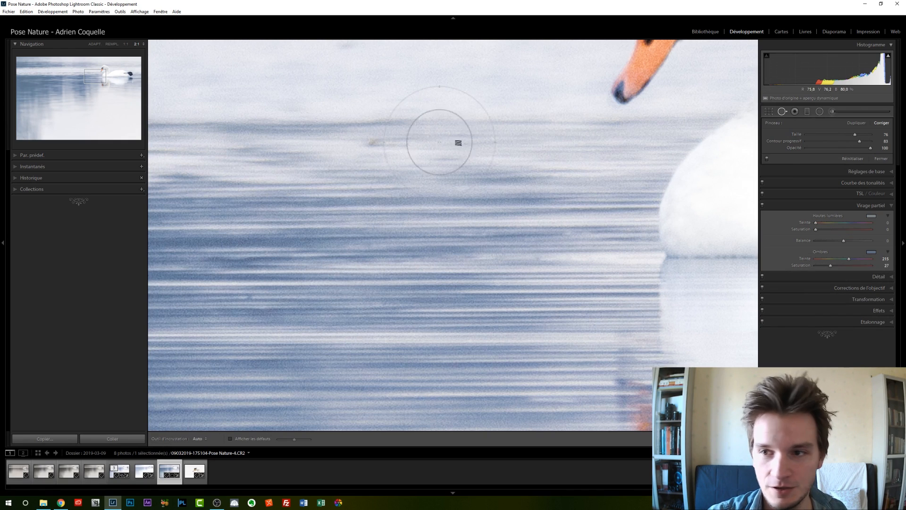
pyautogui.scroll(-8, 372, 147)
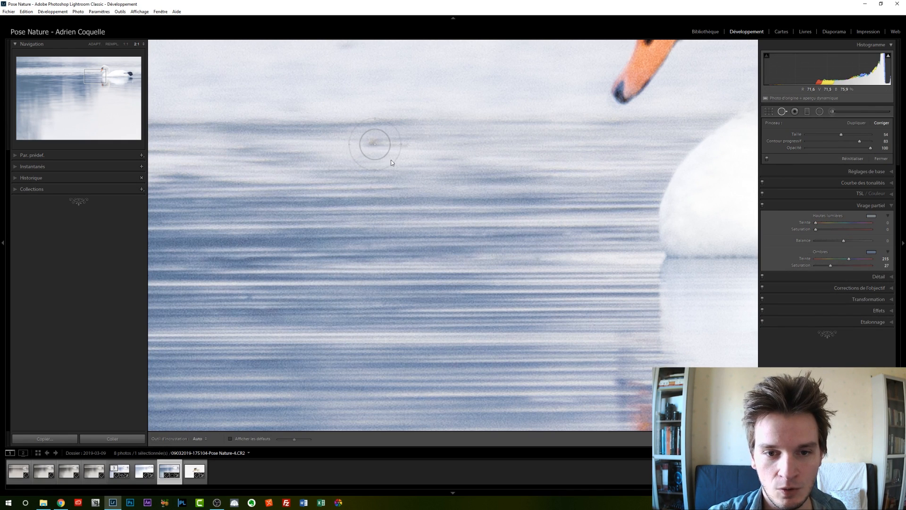
pyautogui.click(785, 114)
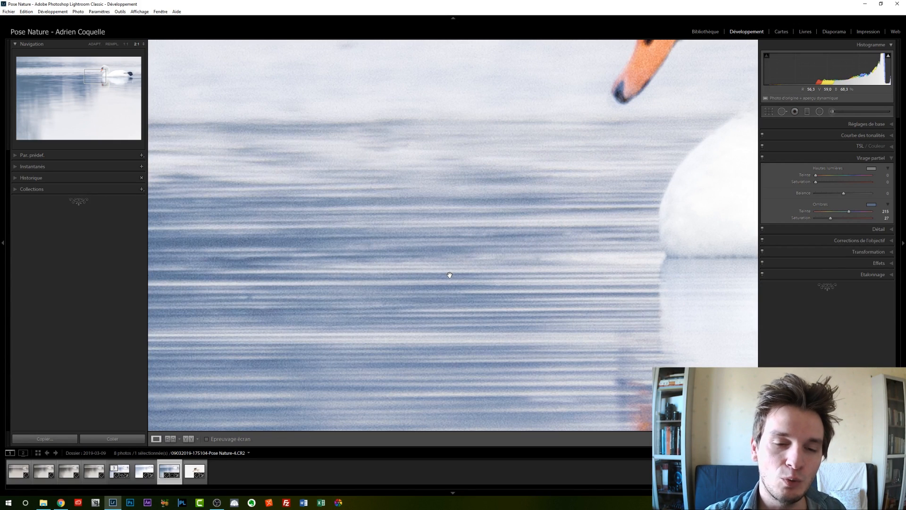
# Reduce the photo's noise while checking the swan's head and neck, with Luminance 21, Détail 61 and Contraste 20
pyautogui.moveTo(642, 91); pyautogui.dragTo(432, 224)
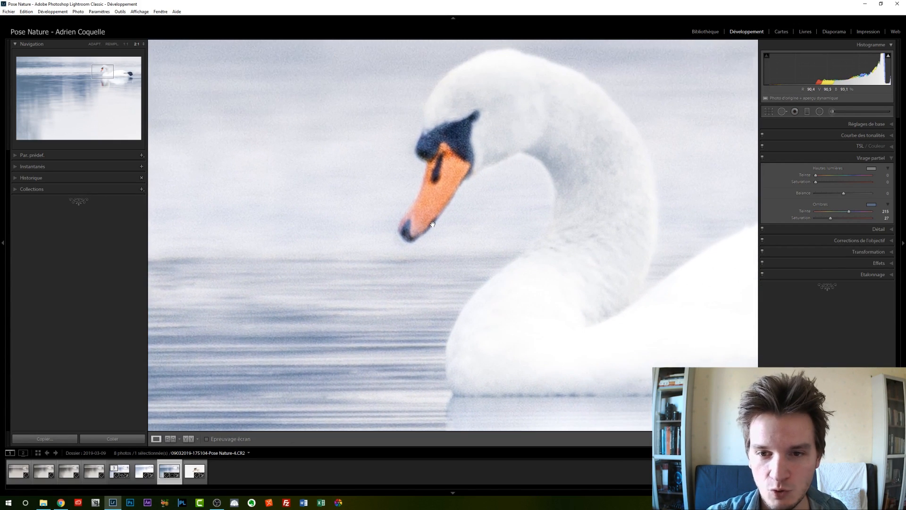
pyautogui.click(891, 241)
pyautogui.click(879, 169)
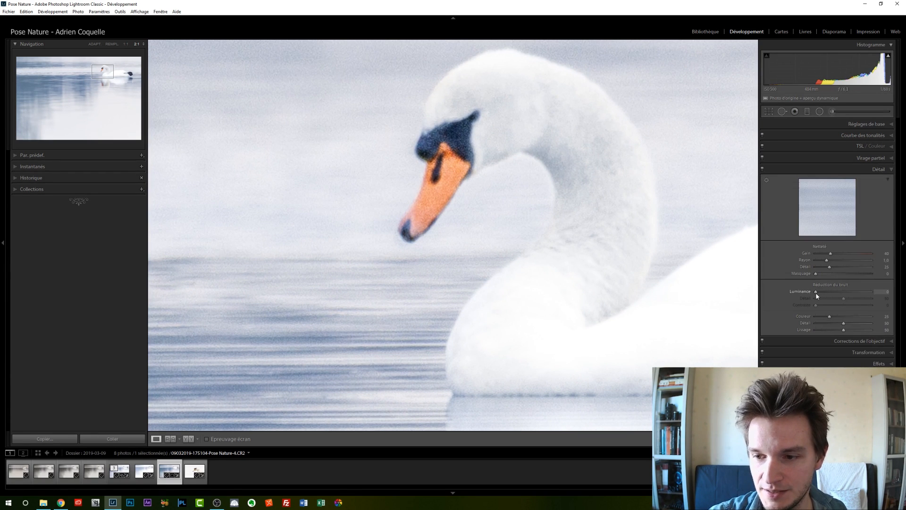
pyautogui.moveTo(816, 296); pyautogui.dragTo(833, 293)
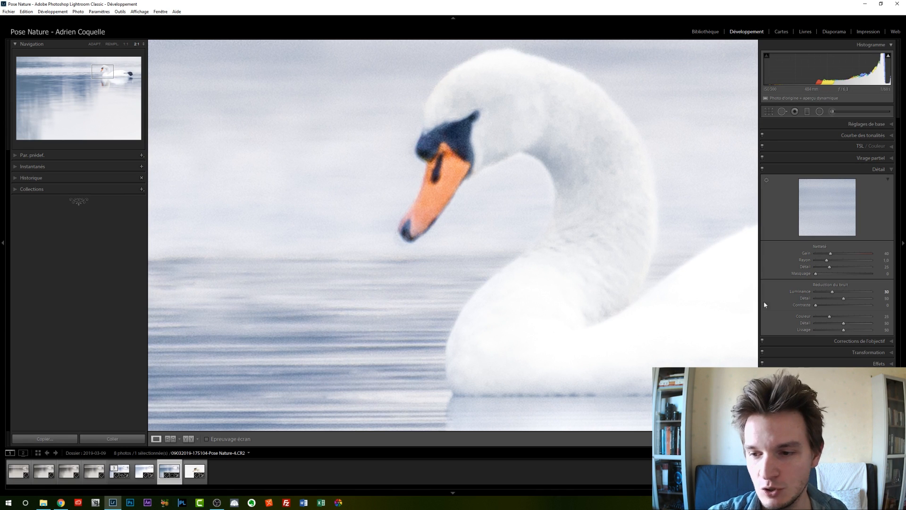
pyautogui.moveTo(843, 298)
pyautogui.mouseDown()
pyautogui.moveTo(835, 300)
pyautogui.moveTo(849, 298)
pyautogui.mouseUp()
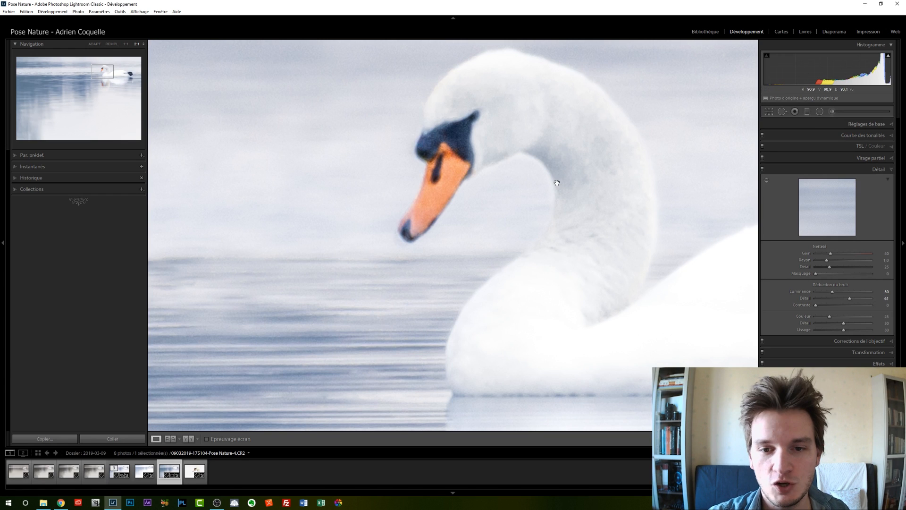
pyautogui.moveTo(816, 305); pyautogui.dragTo(827, 306)
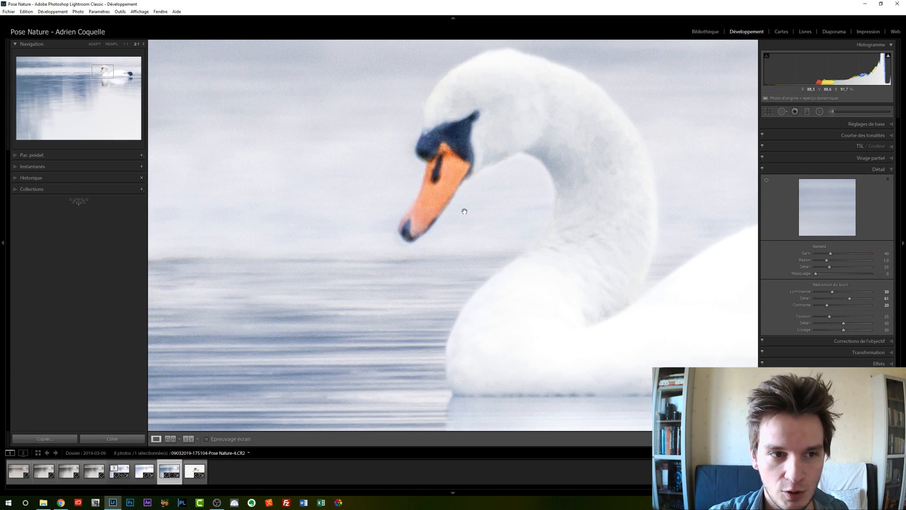
pyautogui.moveTo(497, 159); pyautogui.dragTo(389, 192)
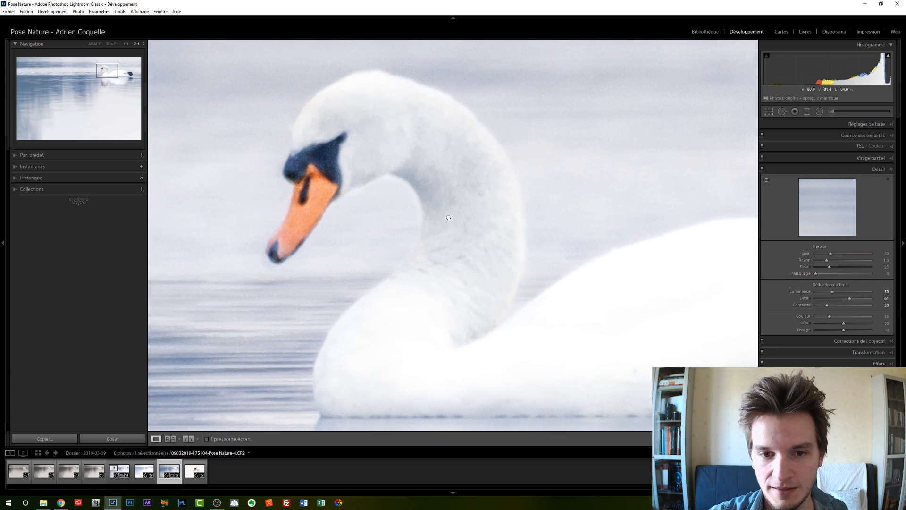
pyautogui.moveTo(832, 291); pyautogui.dragTo(828, 294)
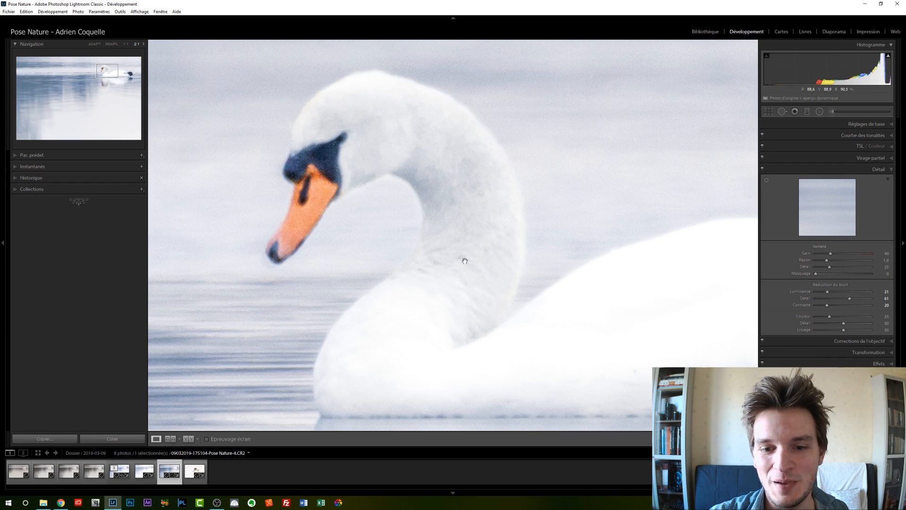
# Compare the whole photo before and after the edit side by side
pyautogui.click(427, 250)
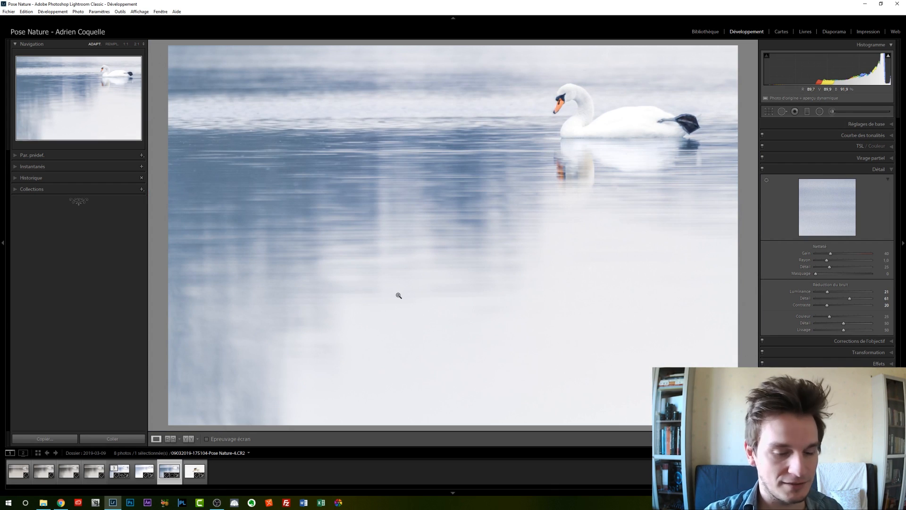
pyautogui.press('y')
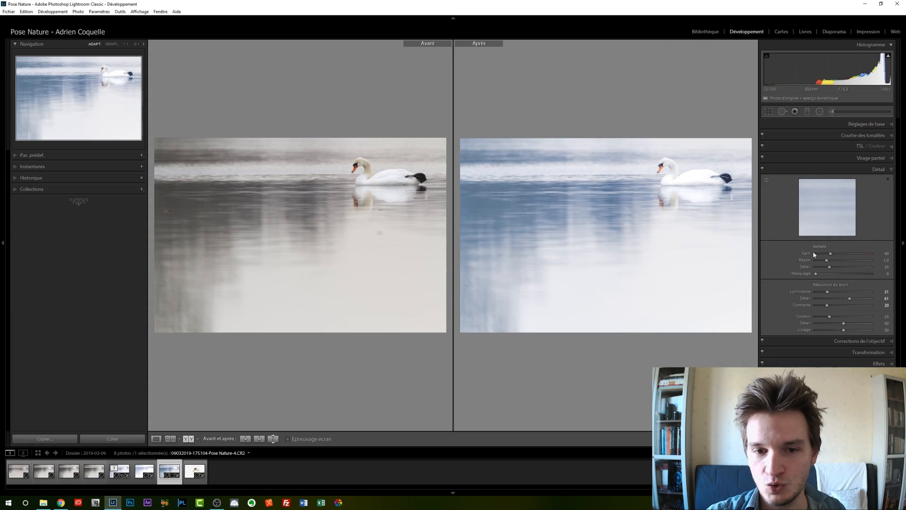